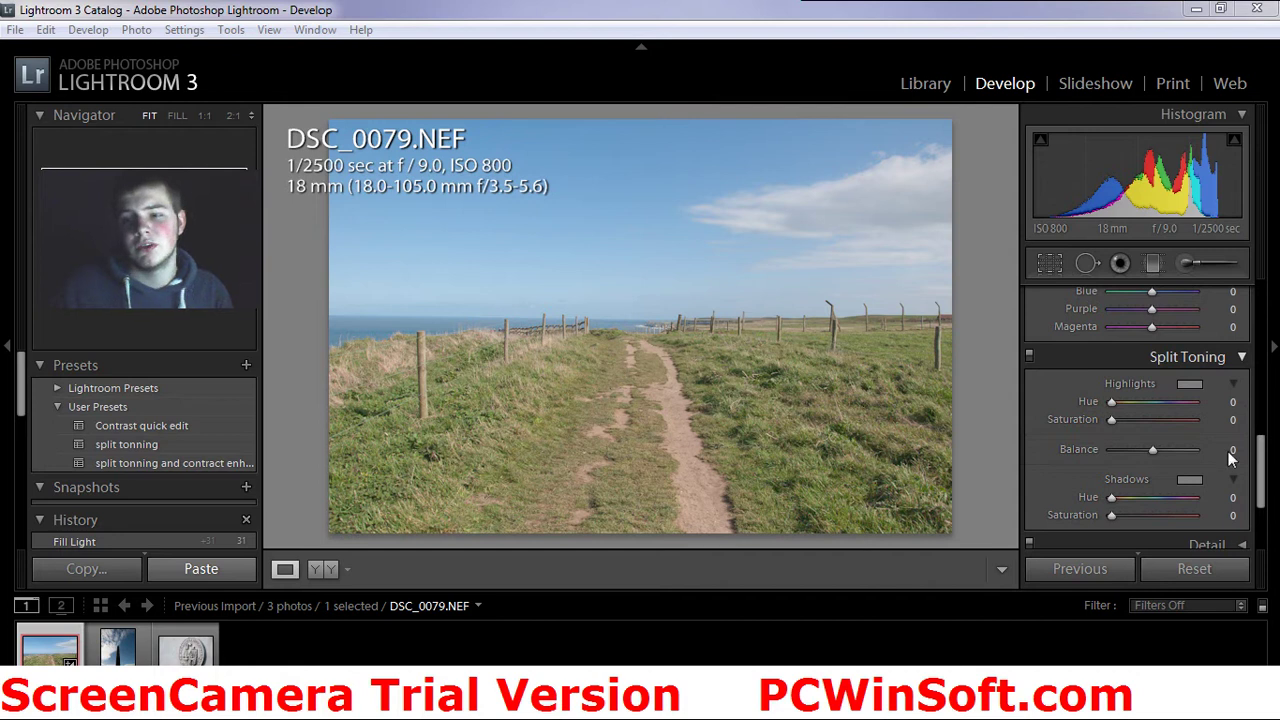
- Set the landscape photo's Fill Light to 51 and Blacks to 36 in the basic tone adjustments
{"action": "left_click_drag", "start_coordinate": [1258, 460], "coordinate": [1257, 540]}
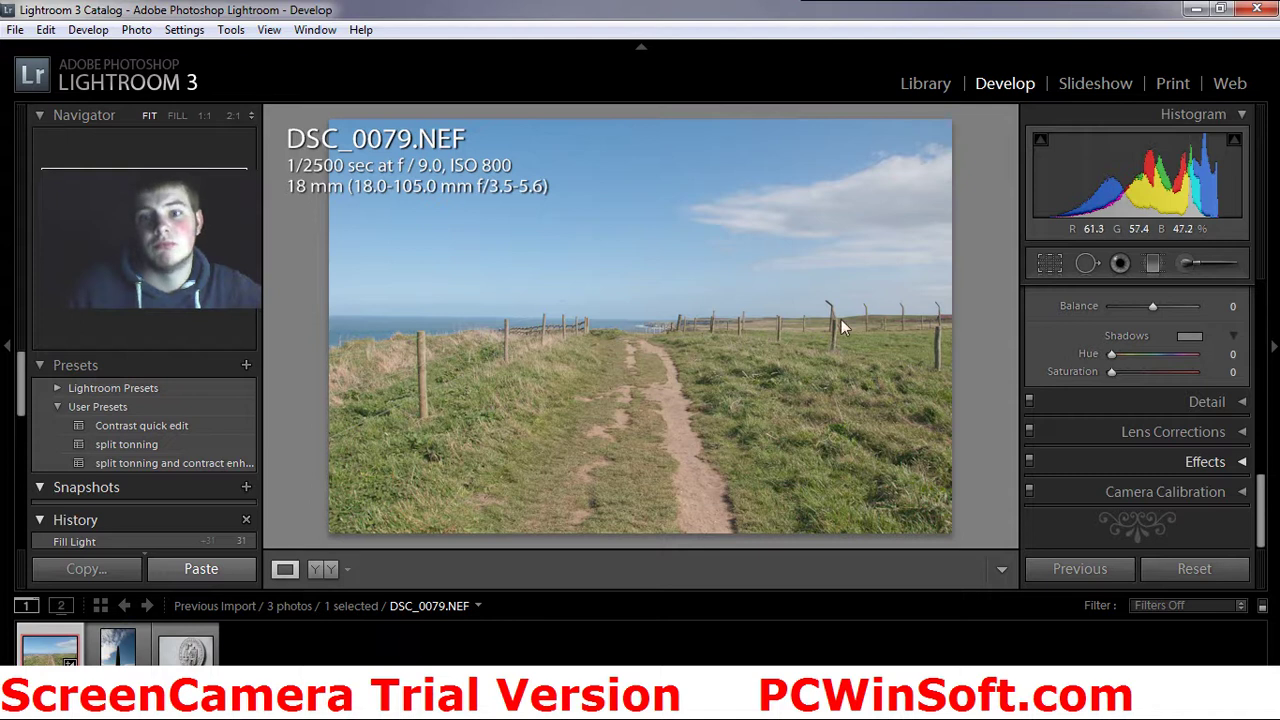
{"action": "left_click_drag", "start_coordinate": [1248, 503], "coordinate": [1250, 336]}
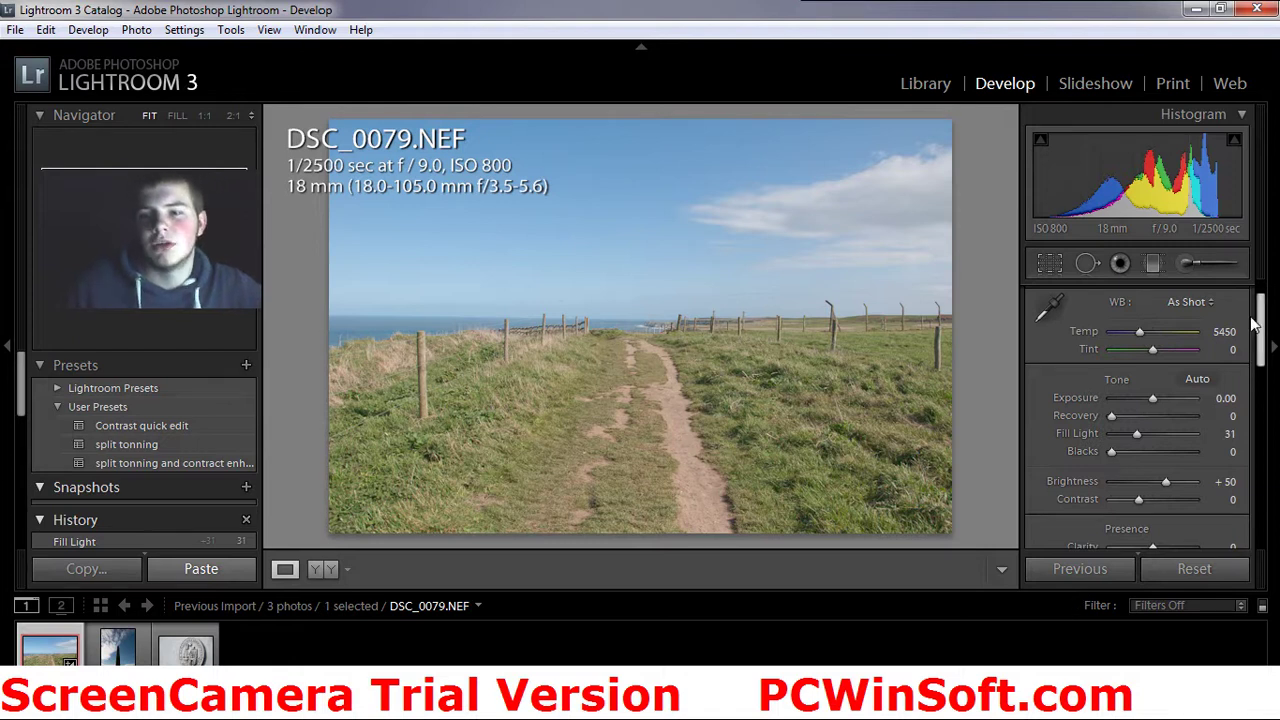
{"action": "left_click_drag", "start_coordinate": [1250, 330], "coordinate": [1250, 310]}
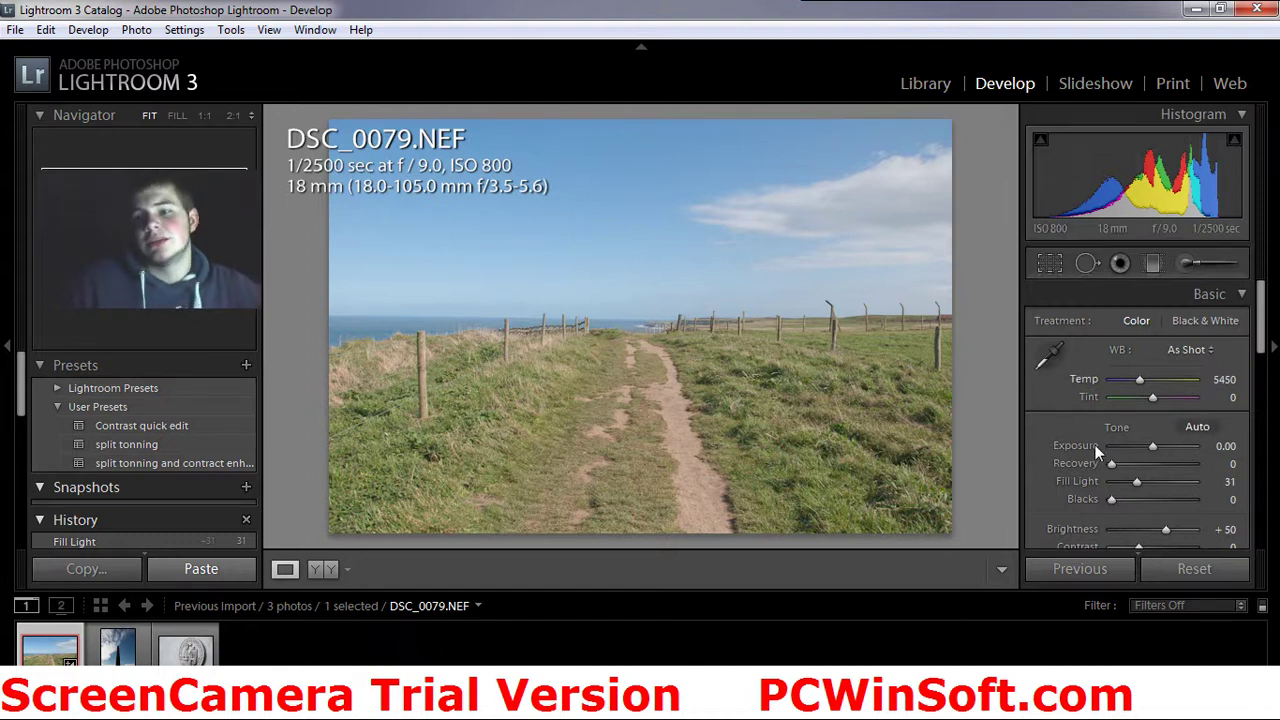
{"action": "scroll", "coordinate": [1181, 520], "scroll_direction": "down", "scroll_amount": 2}
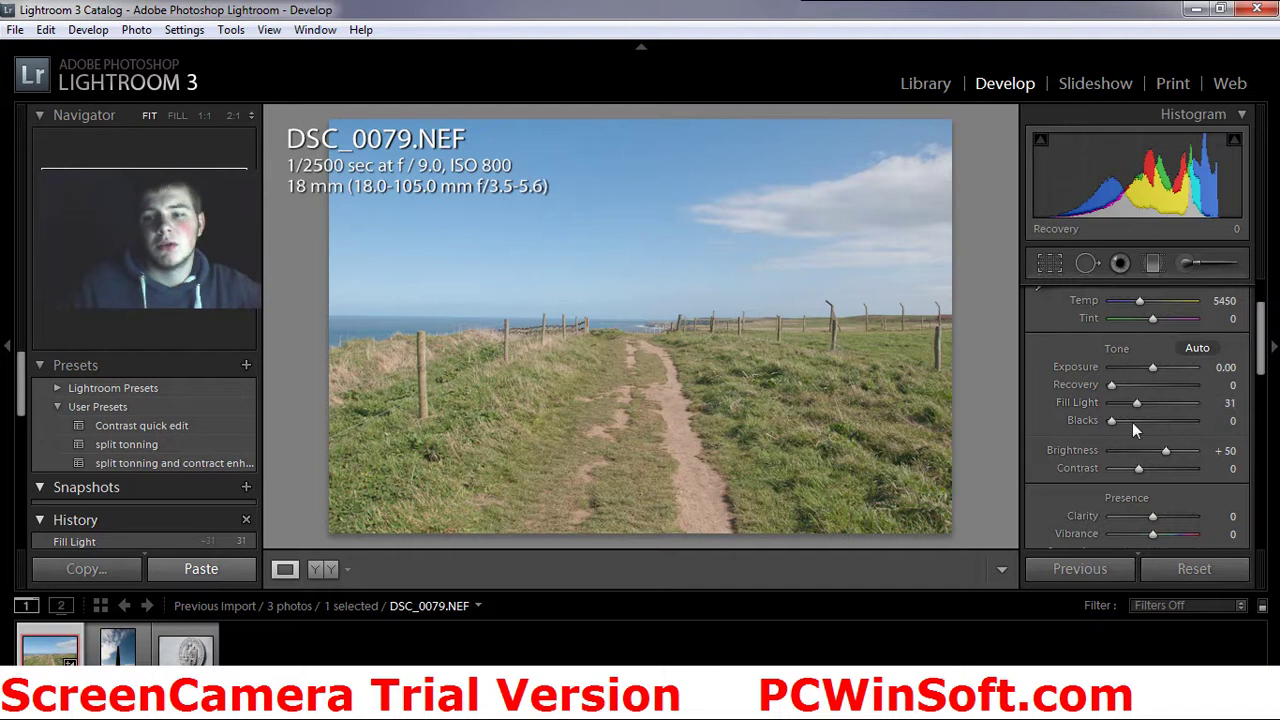
{"action": "scroll", "coordinate": [1248, 335], "scroll_direction": "down", "scroll_amount": 1}
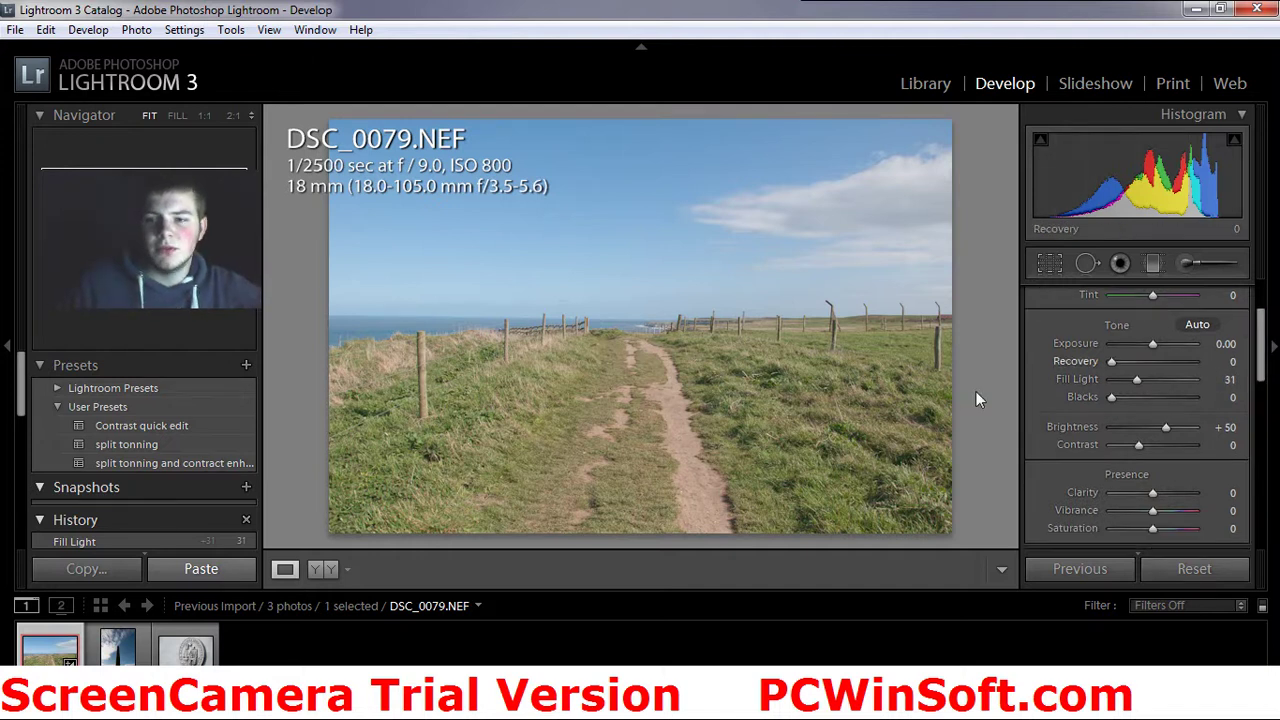
{"action": "left_click", "coordinate": [1128, 379]}
{"action": "left_click_drag", "start_coordinate": [1122, 372], "coordinate": [1149, 379]}
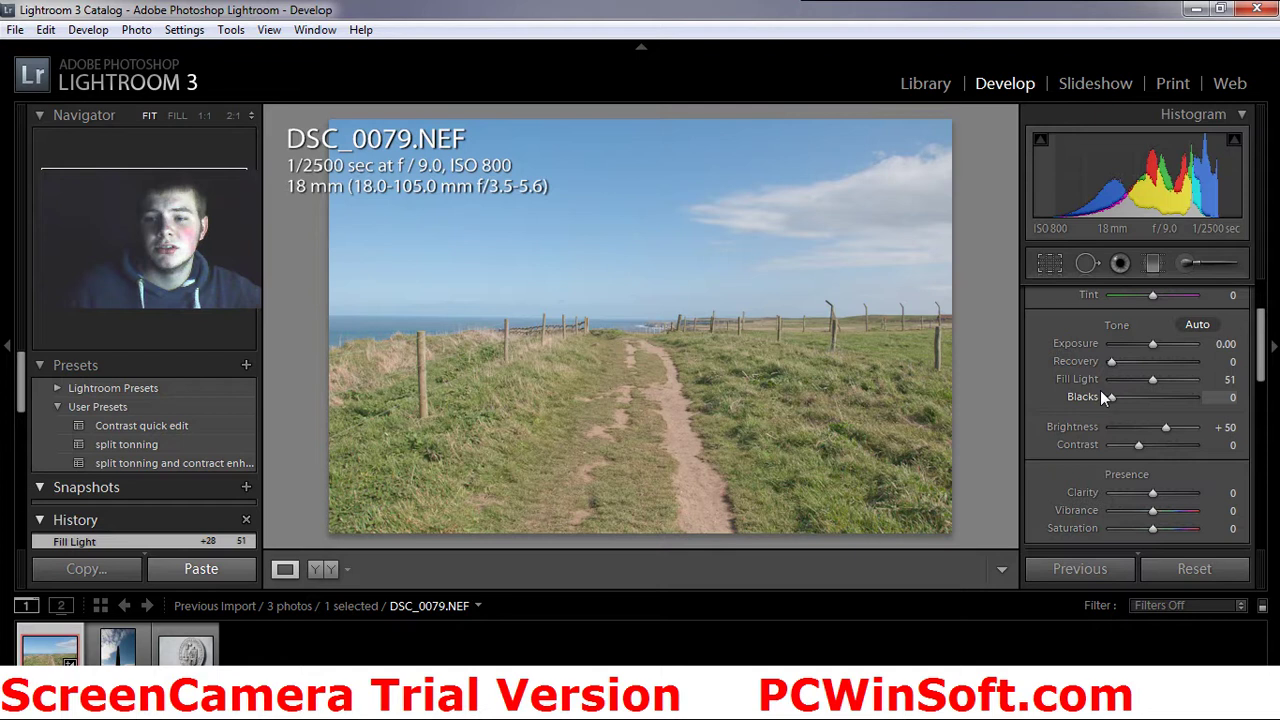
{"action": "left_click_drag", "start_coordinate": [1103, 397], "coordinate": [1129, 420]}
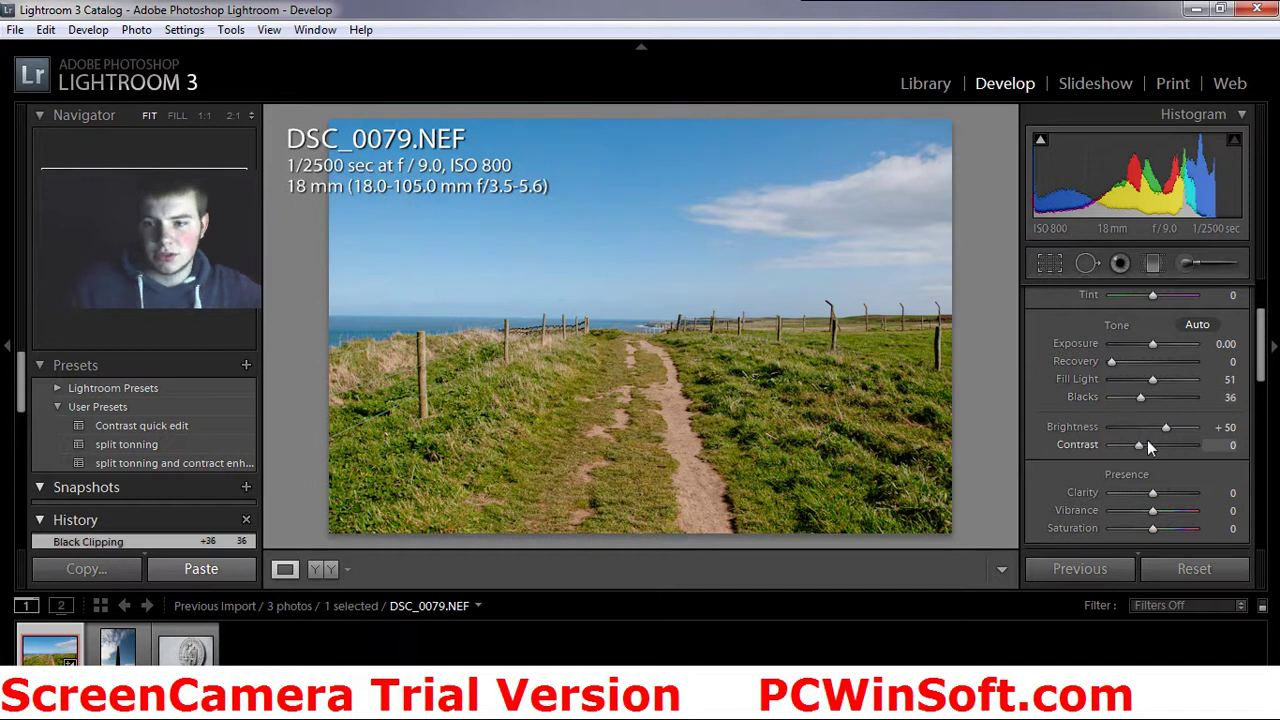
- Raise the photo's Contrast to +36
{"action": "left_click", "coordinate": [1147, 444]}
{"action": "scroll", "coordinate": [1136, 441], "scroll_direction": "up", "scroll_amount": 2}
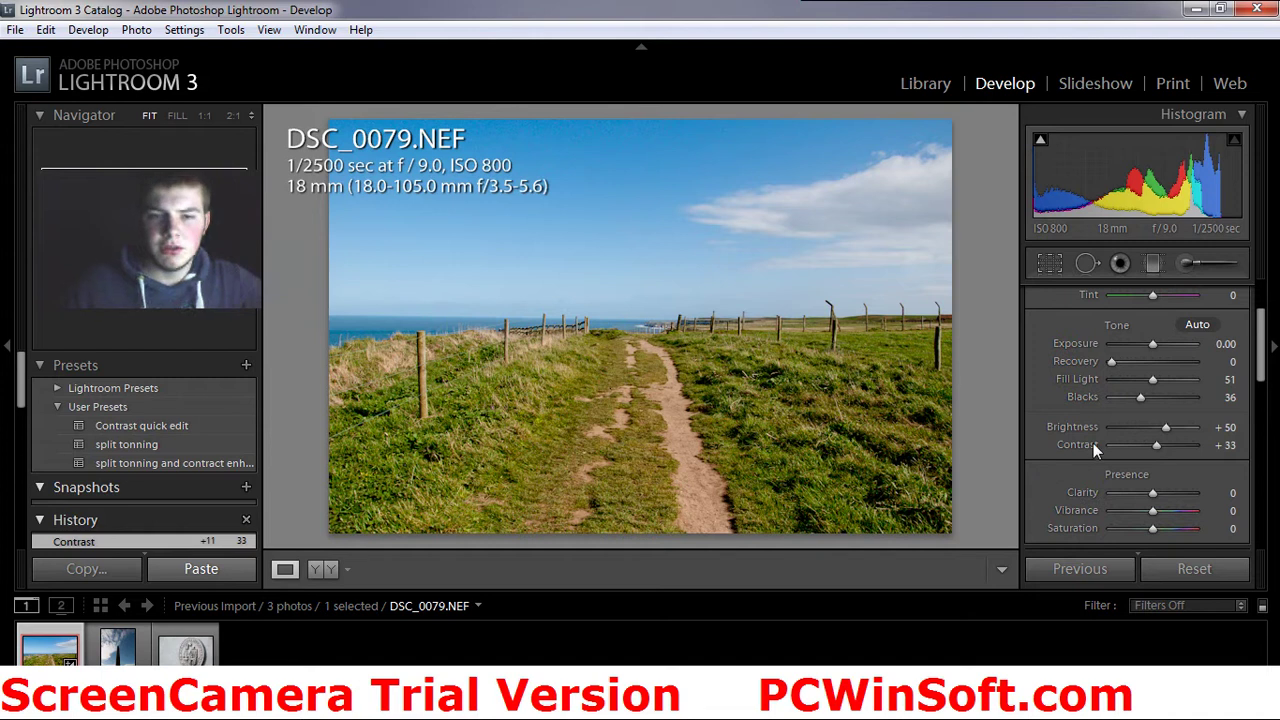
{"action": "scroll", "coordinate": [1148, 440], "scroll_direction": "up", "scroll_amount": 2}
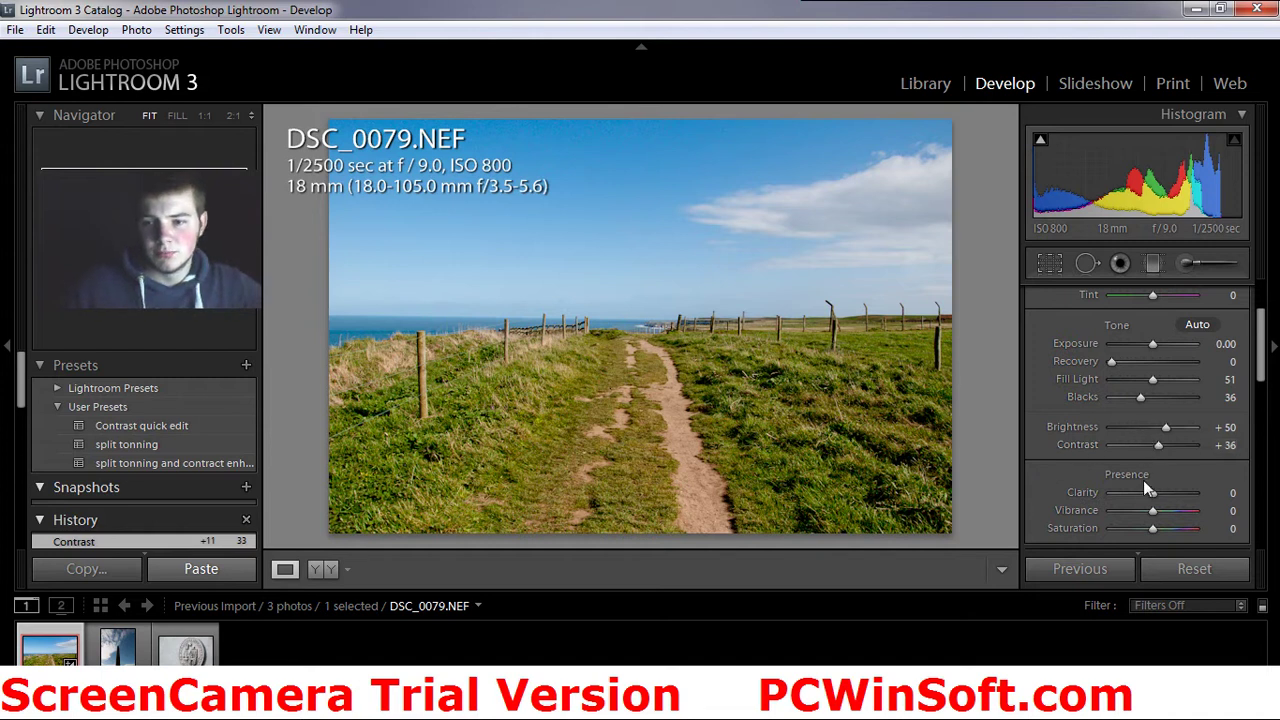
- Set the photo's Clarity to +6, Vibrance to +8 and Saturation to +1
{"action": "left_click", "coordinate": [1106, 492]}
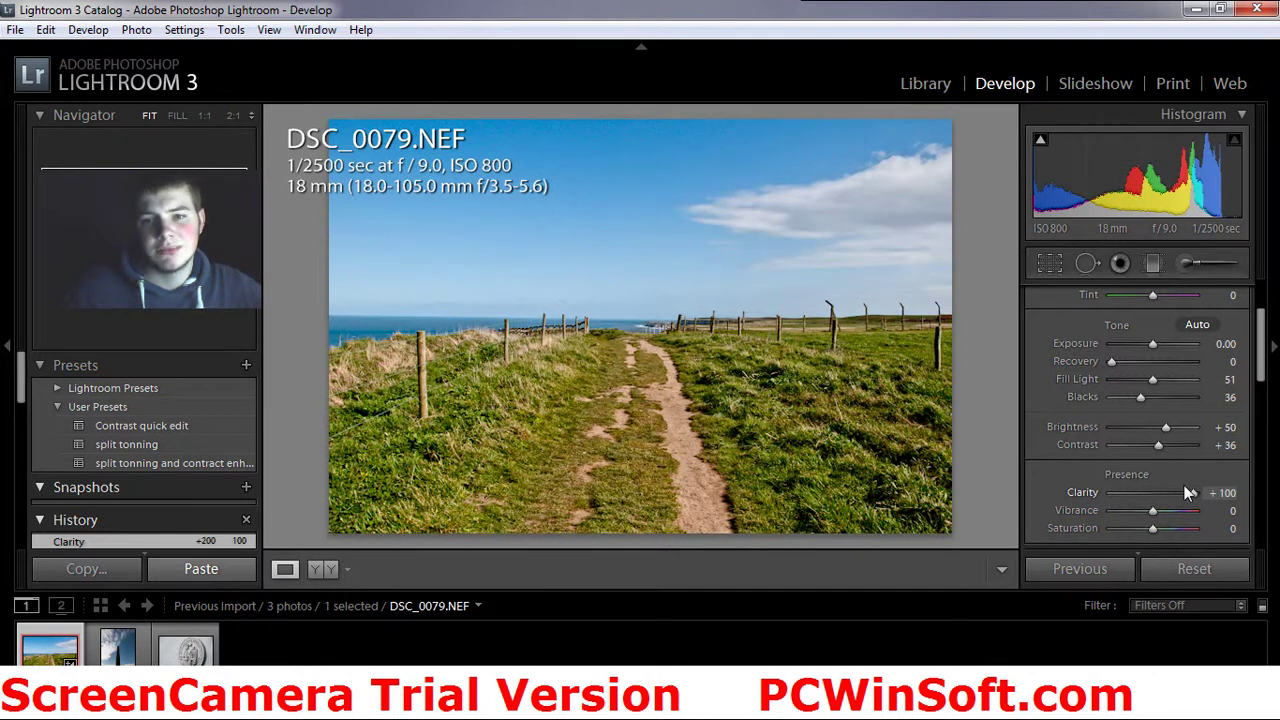
{"action": "left_click_drag", "start_coordinate": [1185, 492], "coordinate": [1148, 492]}
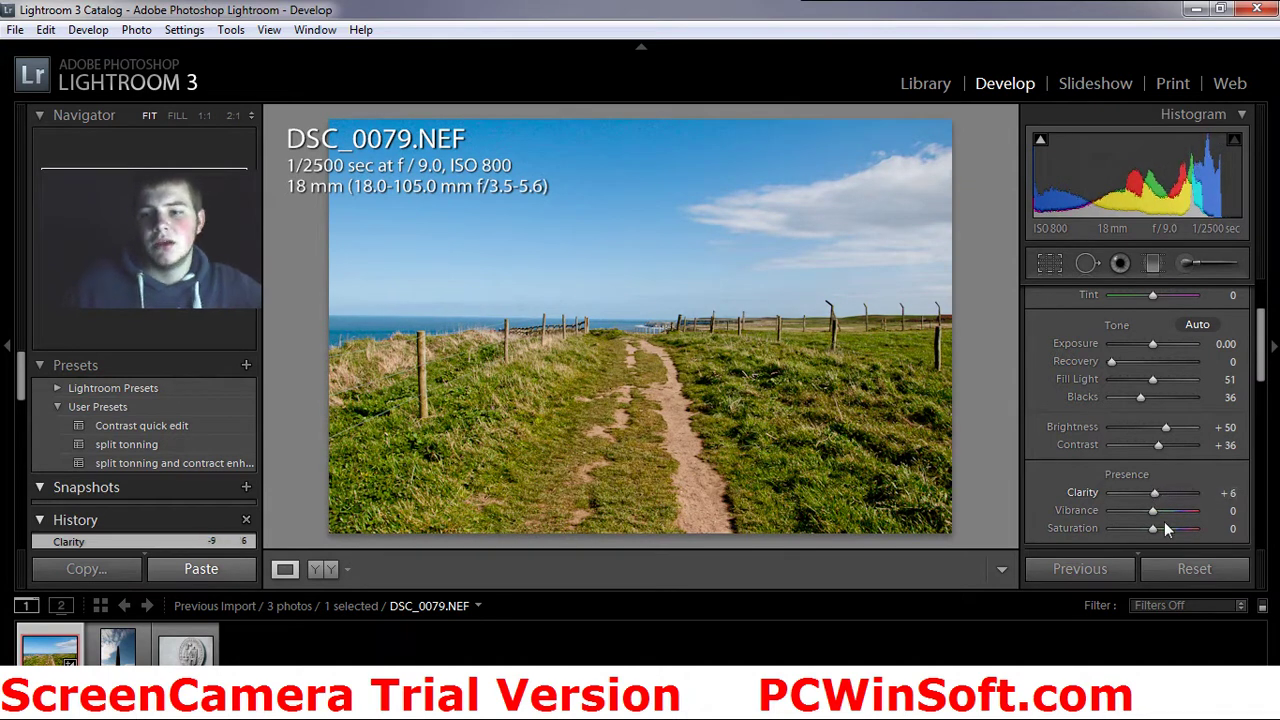
{"action": "left_click_drag", "start_coordinate": [1129, 522], "coordinate": [1037, 529]}
{"action": "left_click_drag", "start_coordinate": [1082, 527], "coordinate": [1155, 510]}
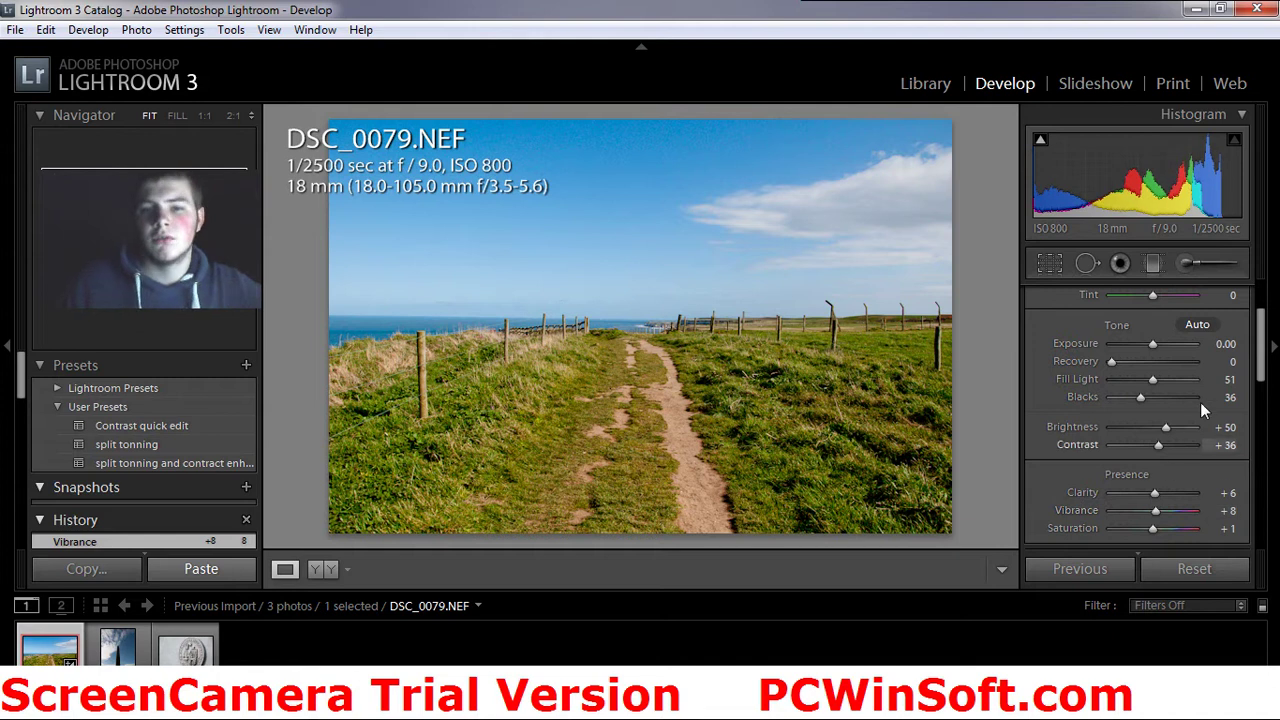
- Inspect the photo at 1:1 and set the noise reduction Luminance to 43
{"action": "left_click_drag", "start_coordinate": [1250, 330], "coordinate": [1260, 382]}
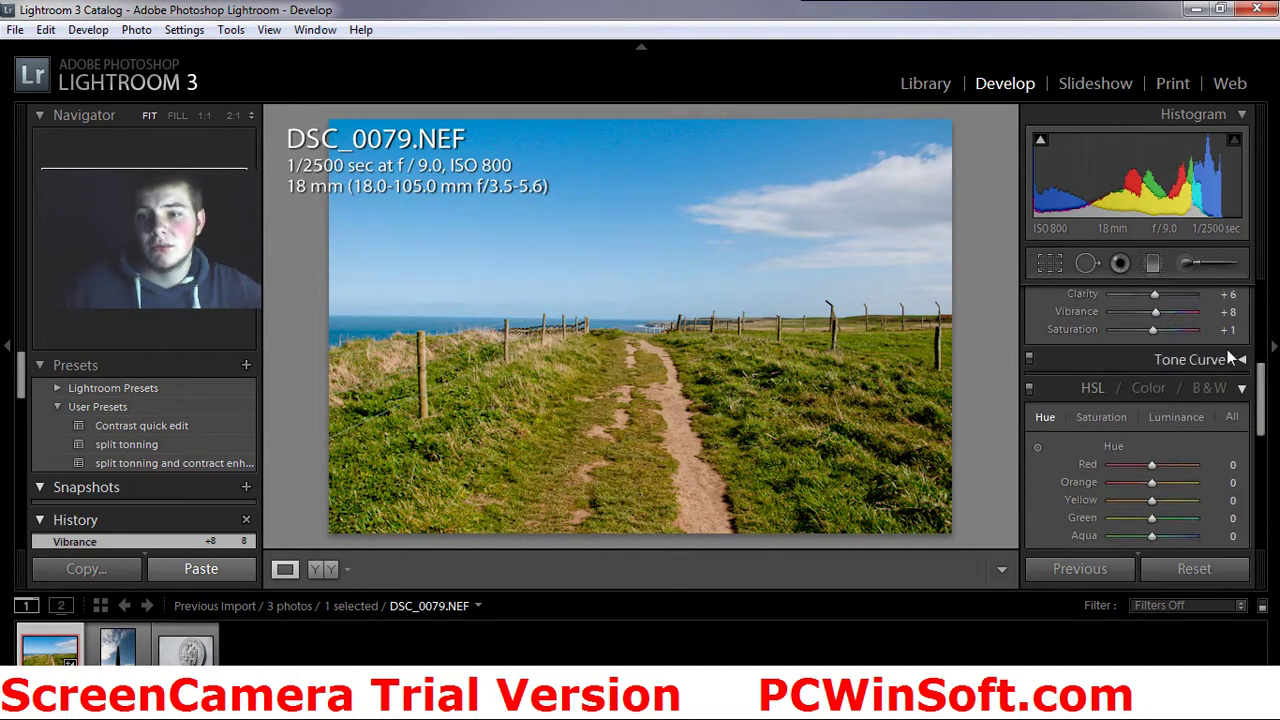
{"action": "scroll", "coordinate": [1249, 397], "scroll_direction": "down", "scroll_amount": 1}
{"action": "scroll", "coordinate": [1249, 397], "scroll_direction": "down", "scroll_amount": 5}
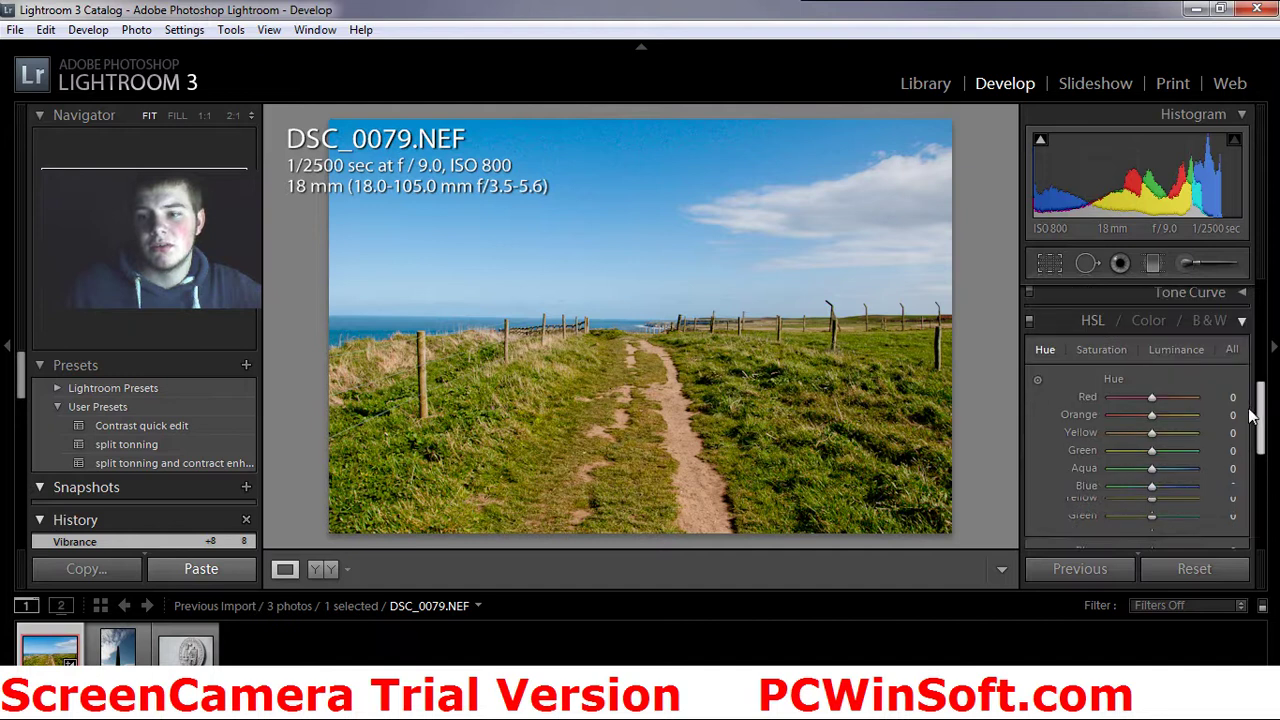
{"action": "scroll", "coordinate": [1240, 481], "scroll_direction": "down", "scroll_amount": 2}
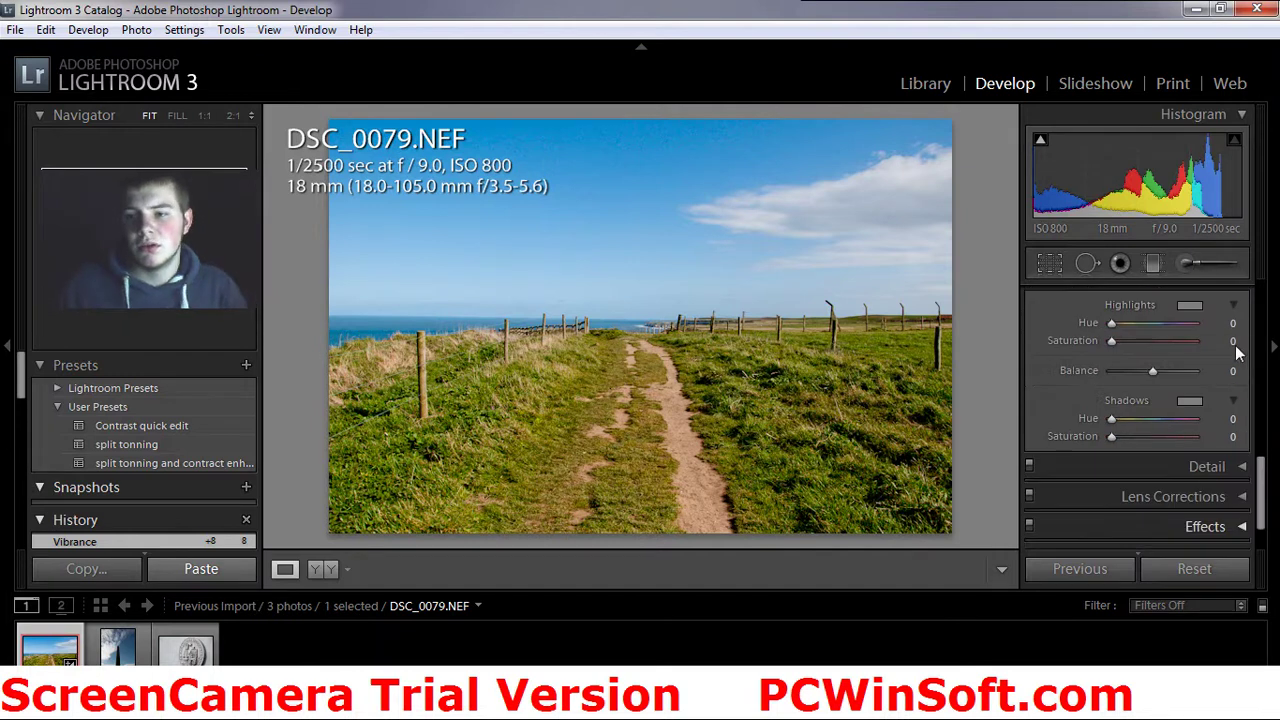
{"action": "left_click", "coordinate": [637, 328]}
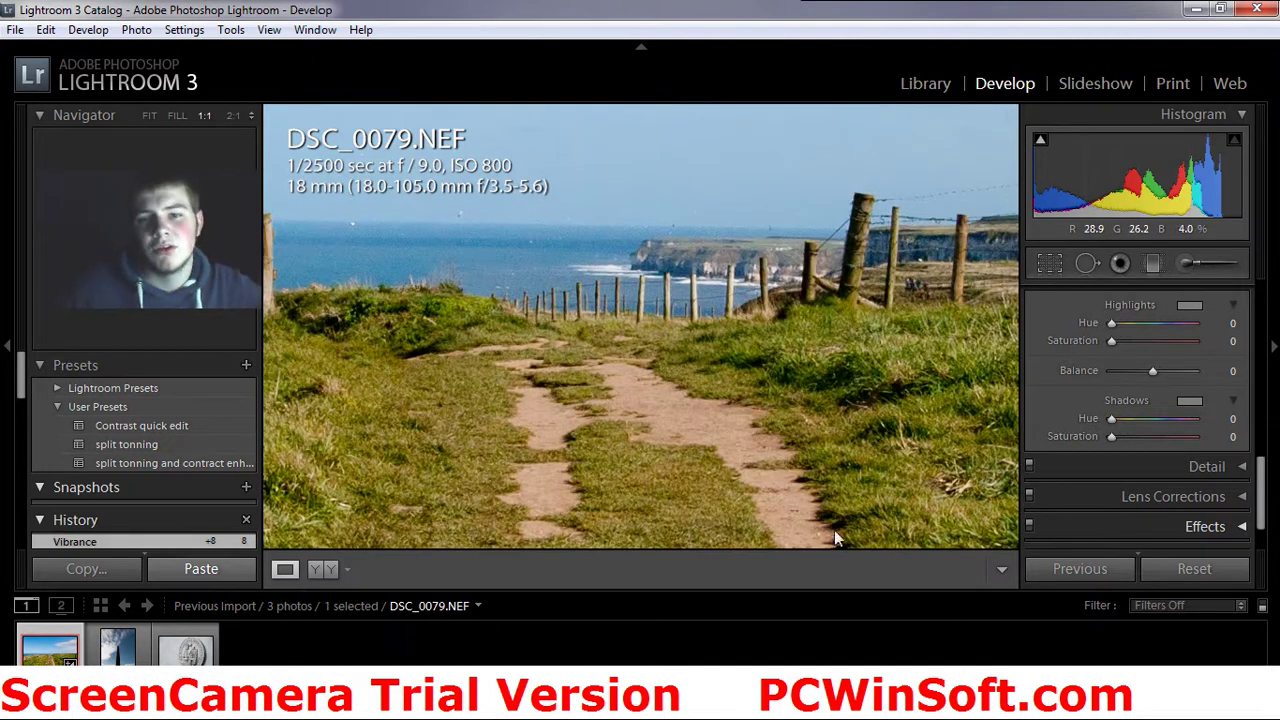
{"action": "left_click_drag", "start_coordinate": [1257, 497], "coordinate": [1259, 500]}
{"action": "scroll", "coordinate": [1259, 500], "scroll_direction": "down", "scroll_amount": 1}
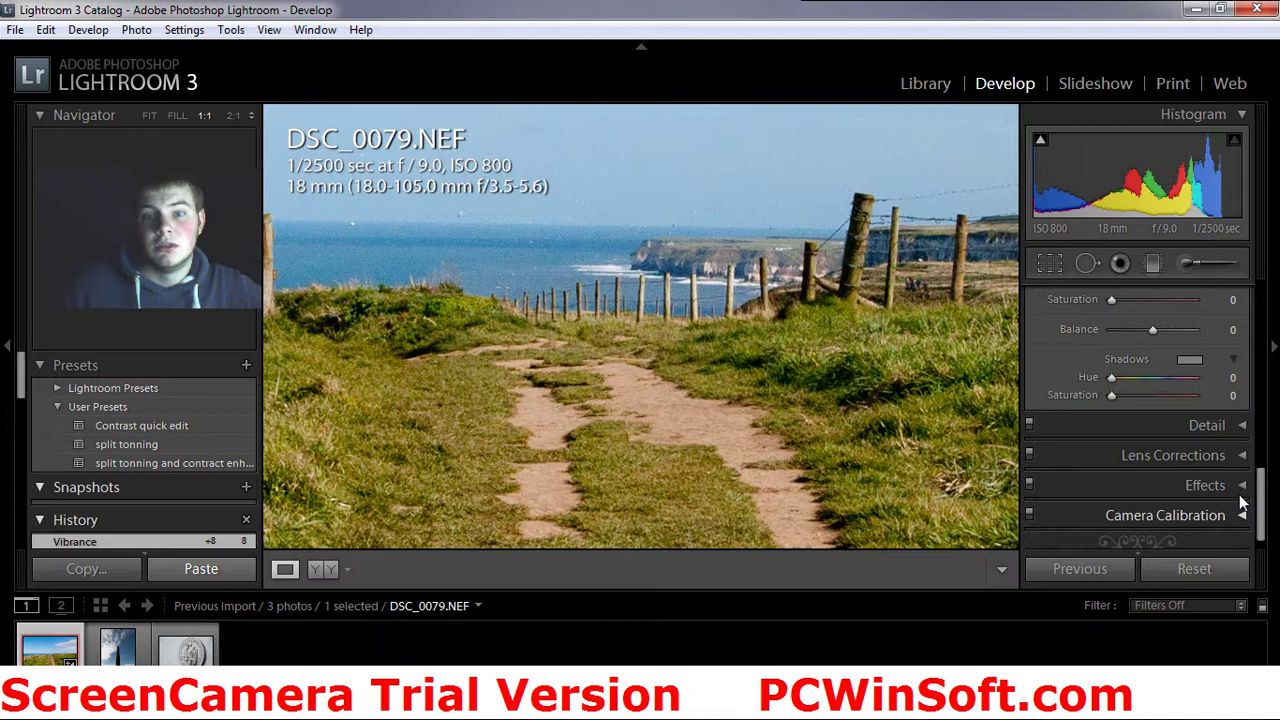
{"action": "left_click", "coordinate": [1212, 426]}
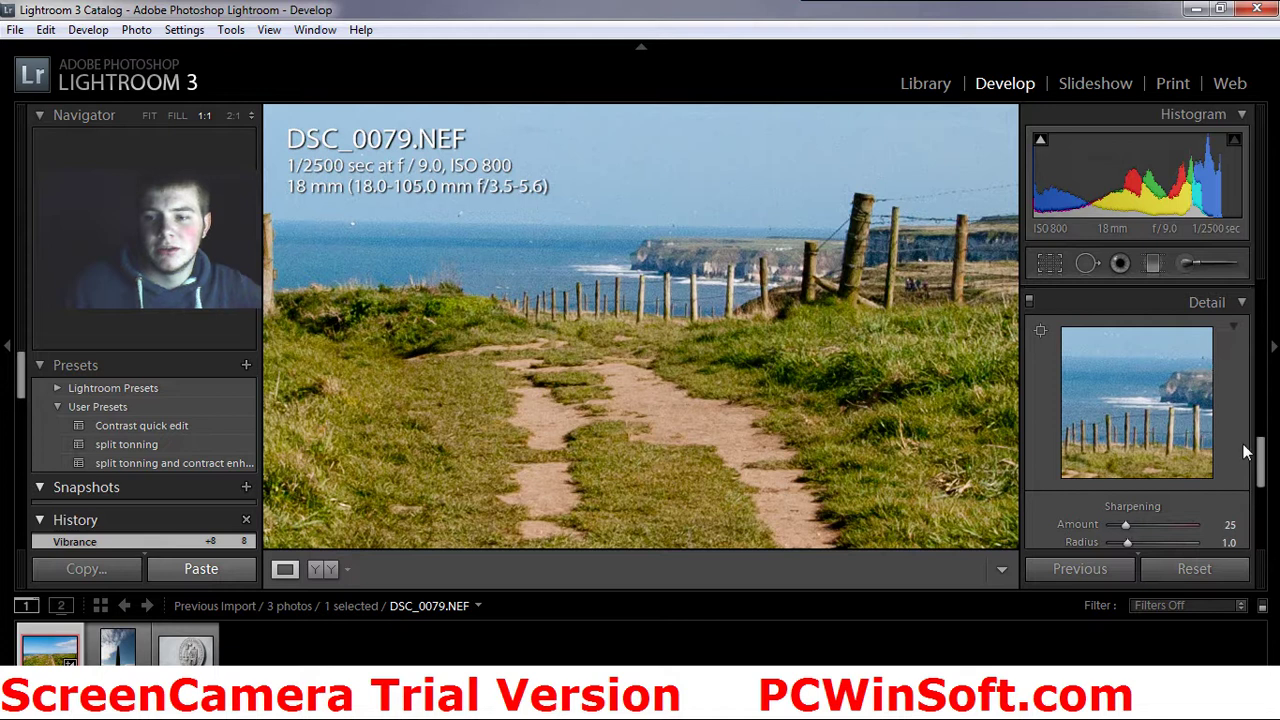
{"action": "scroll", "coordinate": [1246, 443], "scroll_direction": "down", "scroll_amount": 3}
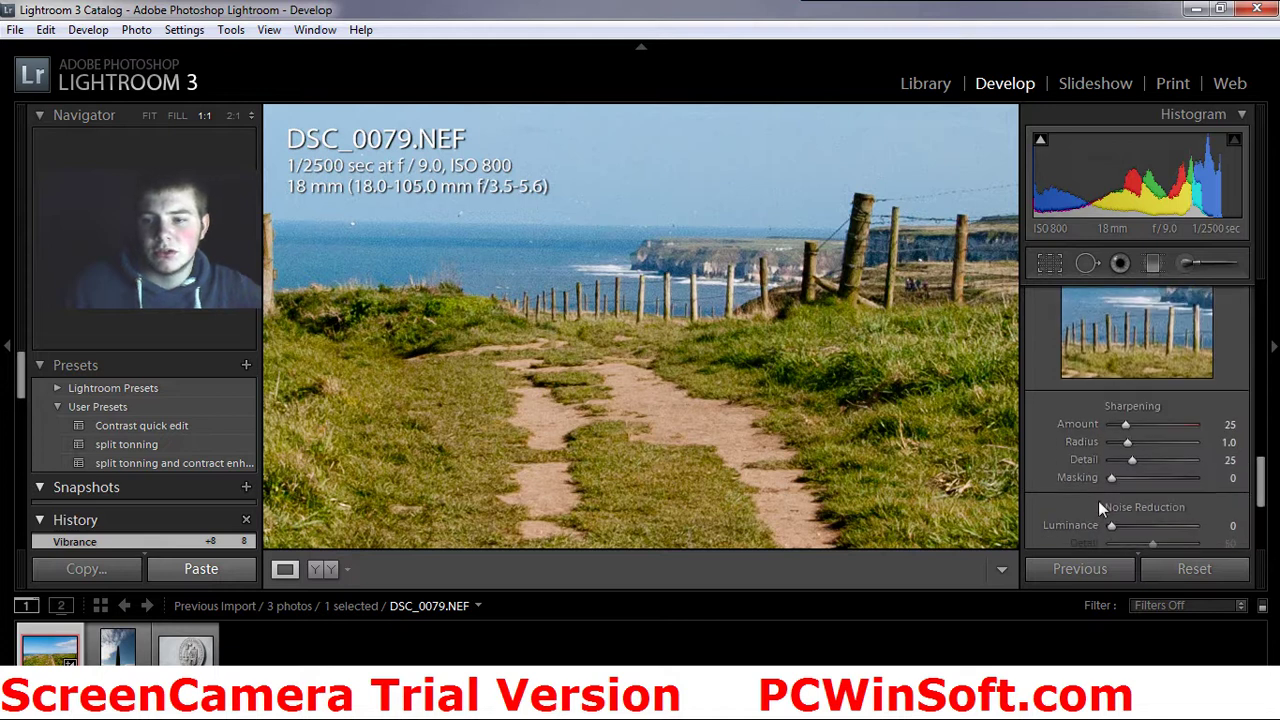
{"action": "left_click_drag", "start_coordinate": [1103, 518], "coordinate": [1135, 512]}
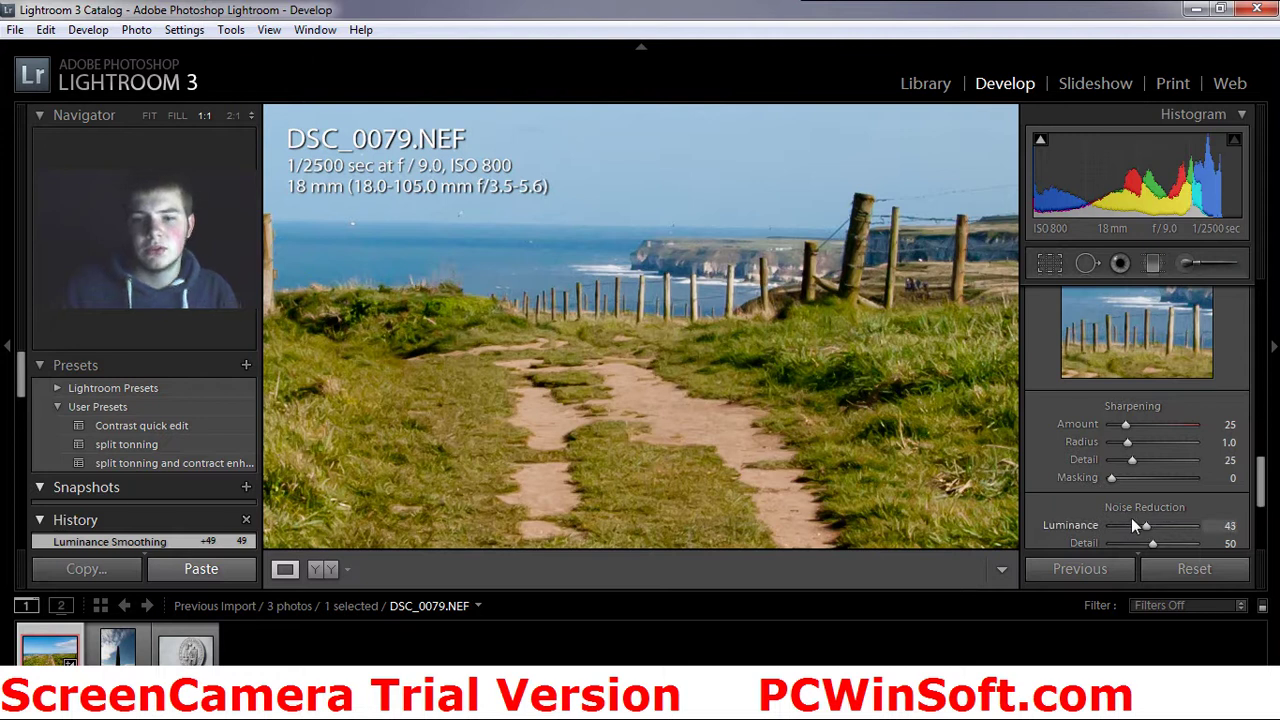
{"action": "left_click_drag", "start_coordinate": [1132, 520], "coordinate": [1132, 520]}
{"action": "scroll", "coordinate": [1247, 465], "scroll_direction": "down", "scroll_amount": 1}
- Fit the whole photo in view and add a horizontal graduated filter from the top of the sky down to the middle of the grass
{"action": "scroll", "coordinate": [1248, 475], "scroll_direction": "up", "scroll_amount": 15}
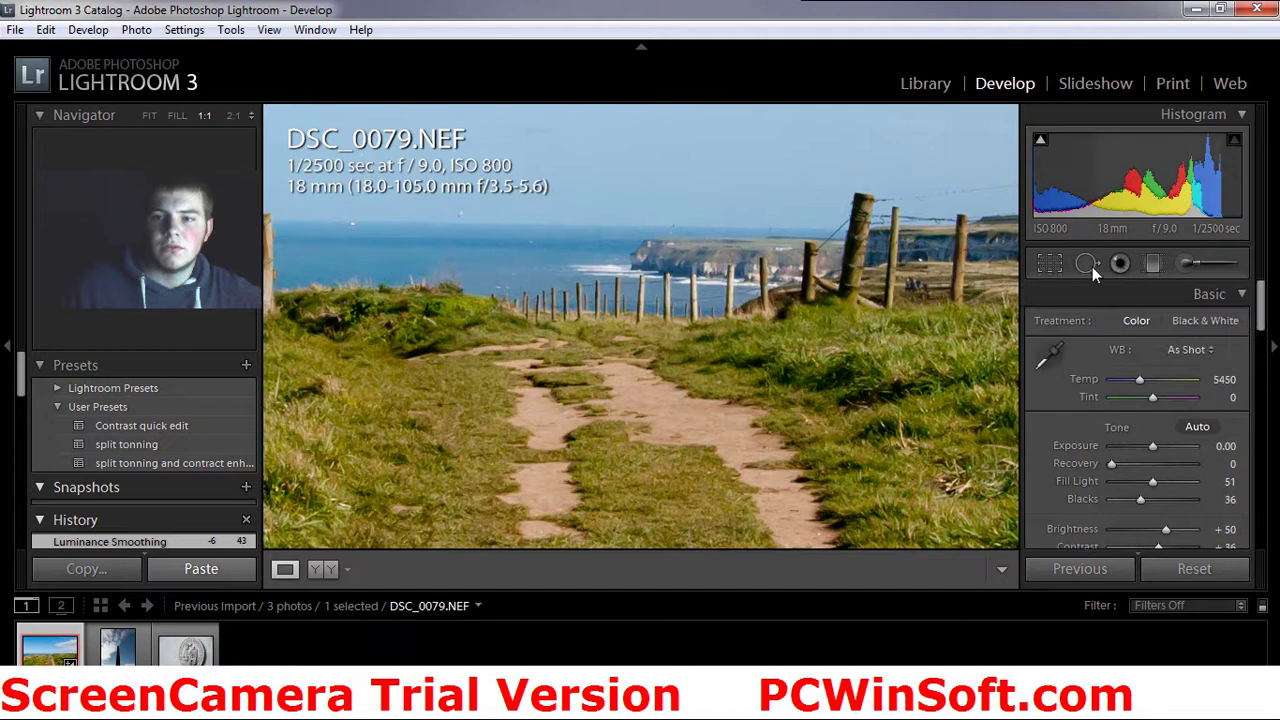
{"action": "left_click", "coordinate": [1151, 262]}
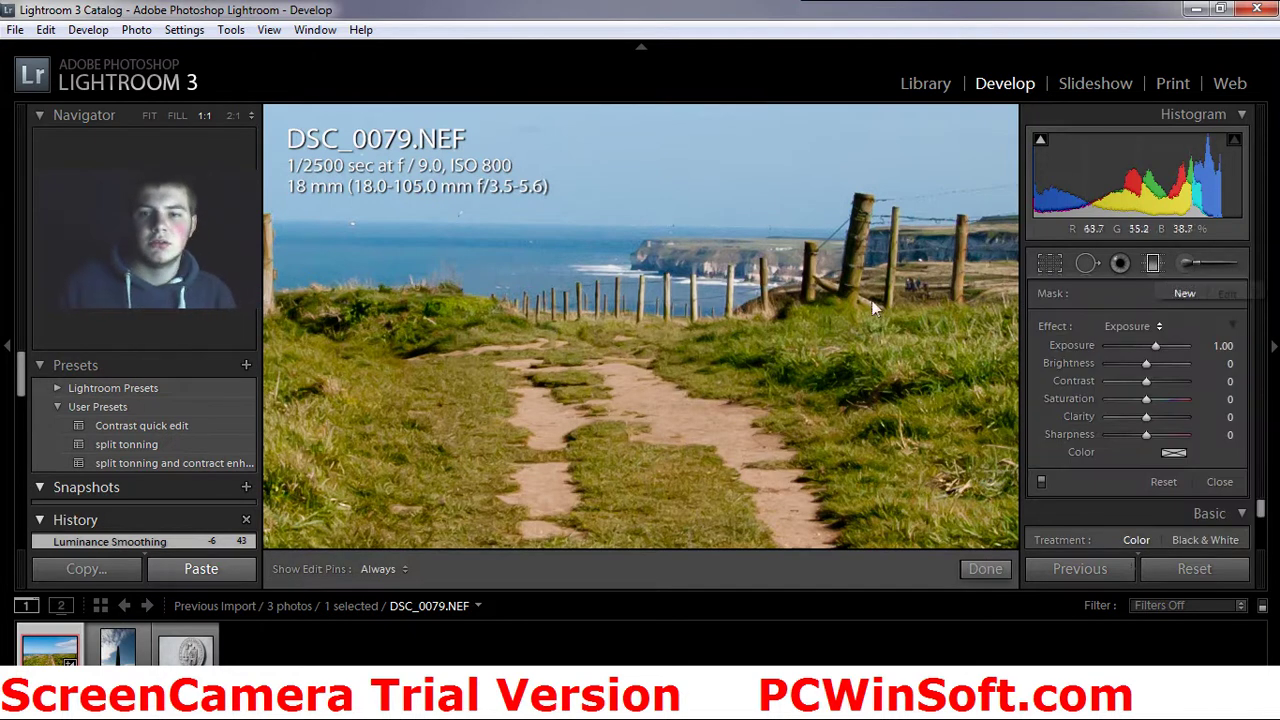
{"action": "left_click", "coordinate": [1152, 262]}
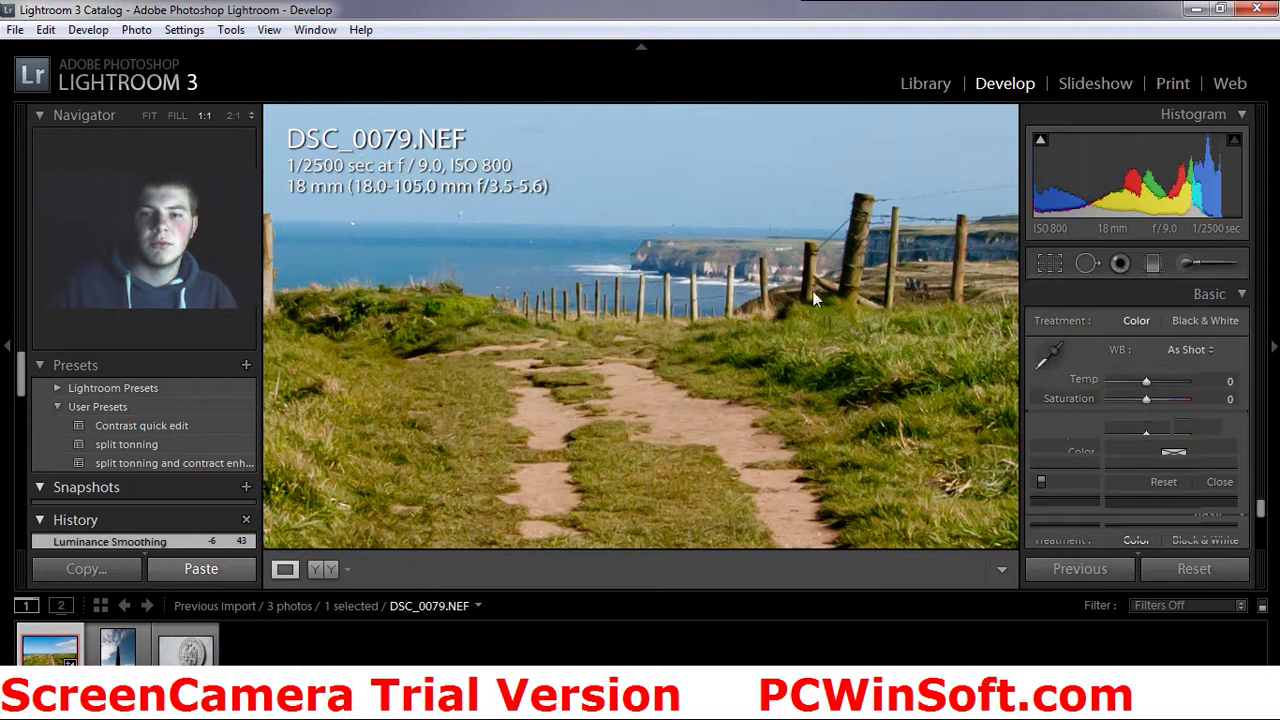
{"action": "left_click", "coordinate": [729, 333]}
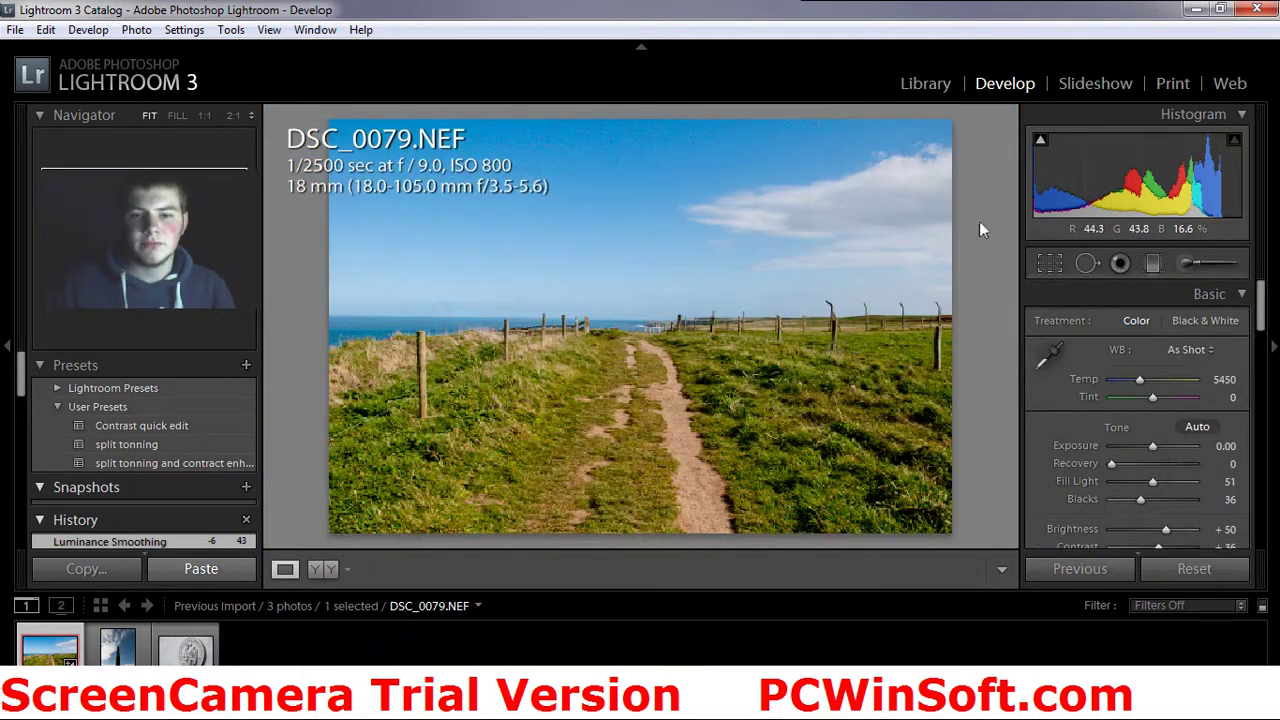
{"action": "left_click", "coordinate": [1154, 265]}
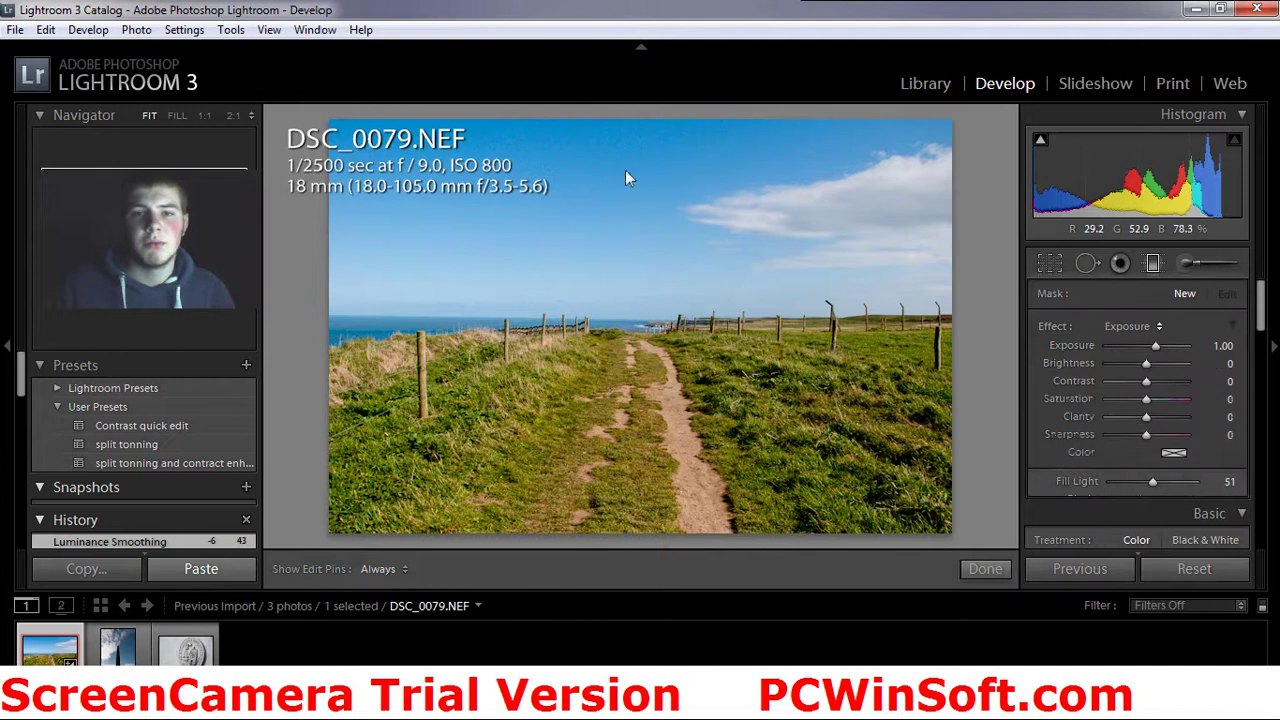
{"action": "left_click_drag", "start_coordinate": [612, 296], "coordinate": [670, 424]}
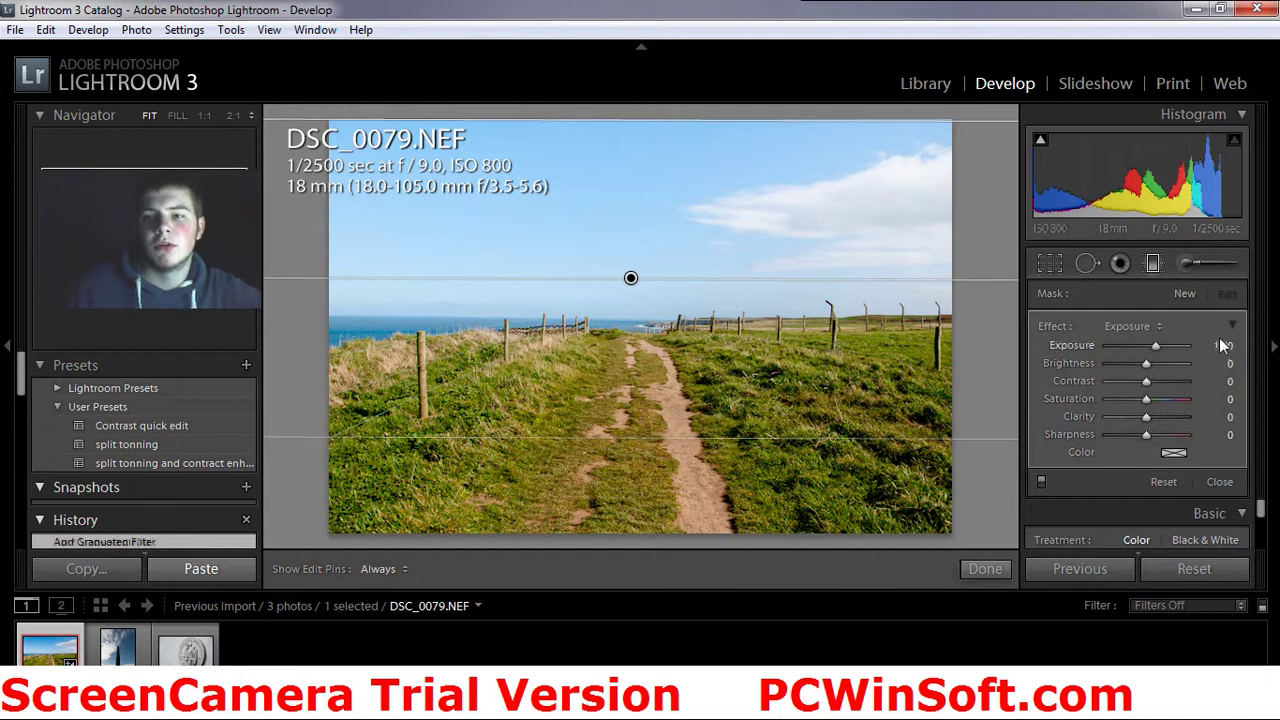
- Set the sky's graduated filter to Exposure -1.00 and Contrast 27
{"action": "left_click_drag", "start_coordinate": [1219, 337], "coordinate": [1182, 345]}
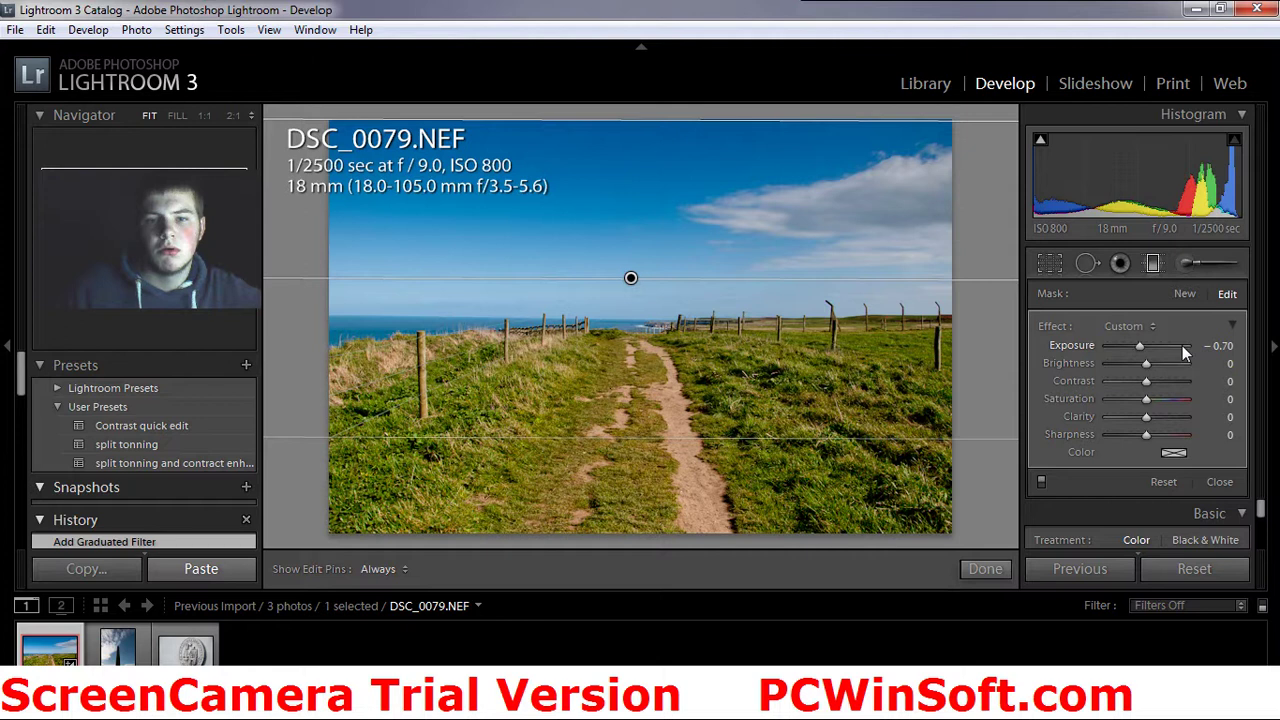
{"action": "left_click_drag", "start_coordinate": [1181, 345], "coordinate": [1179, 346]}
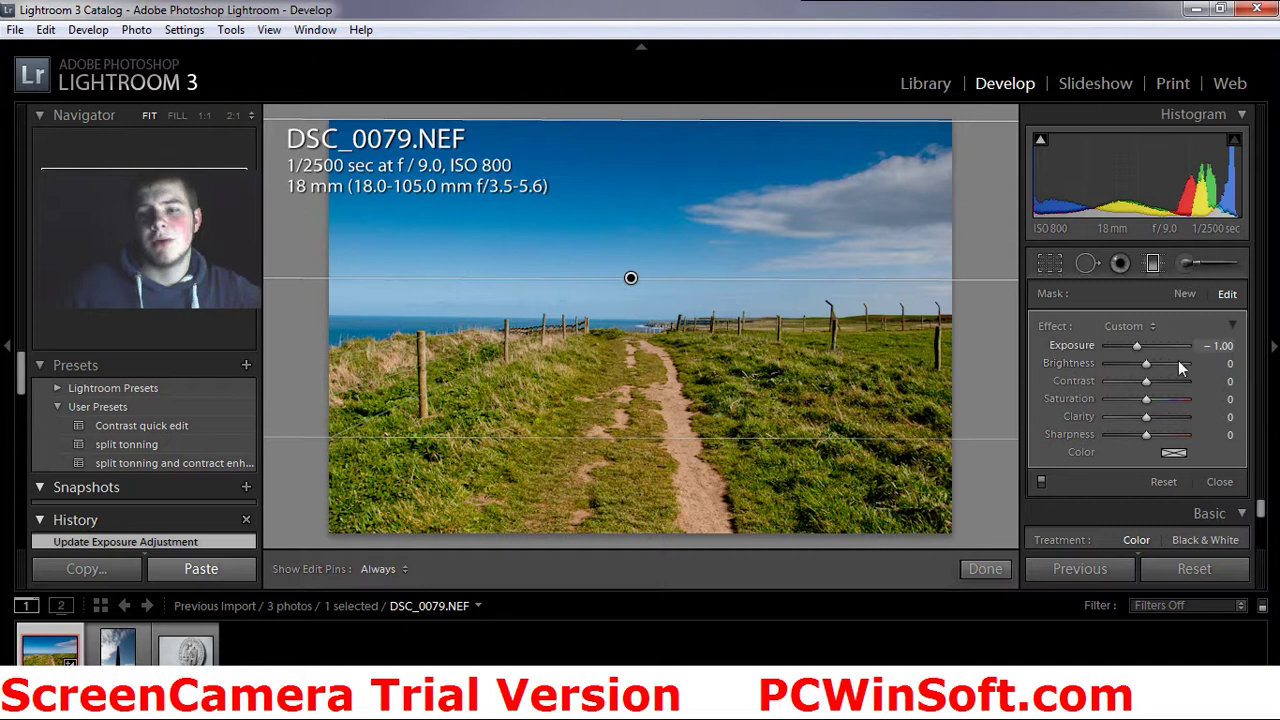
{"action": "left_click_drag", "start_coordinate": [1143, 374], "coordinate": [1152, 382]}
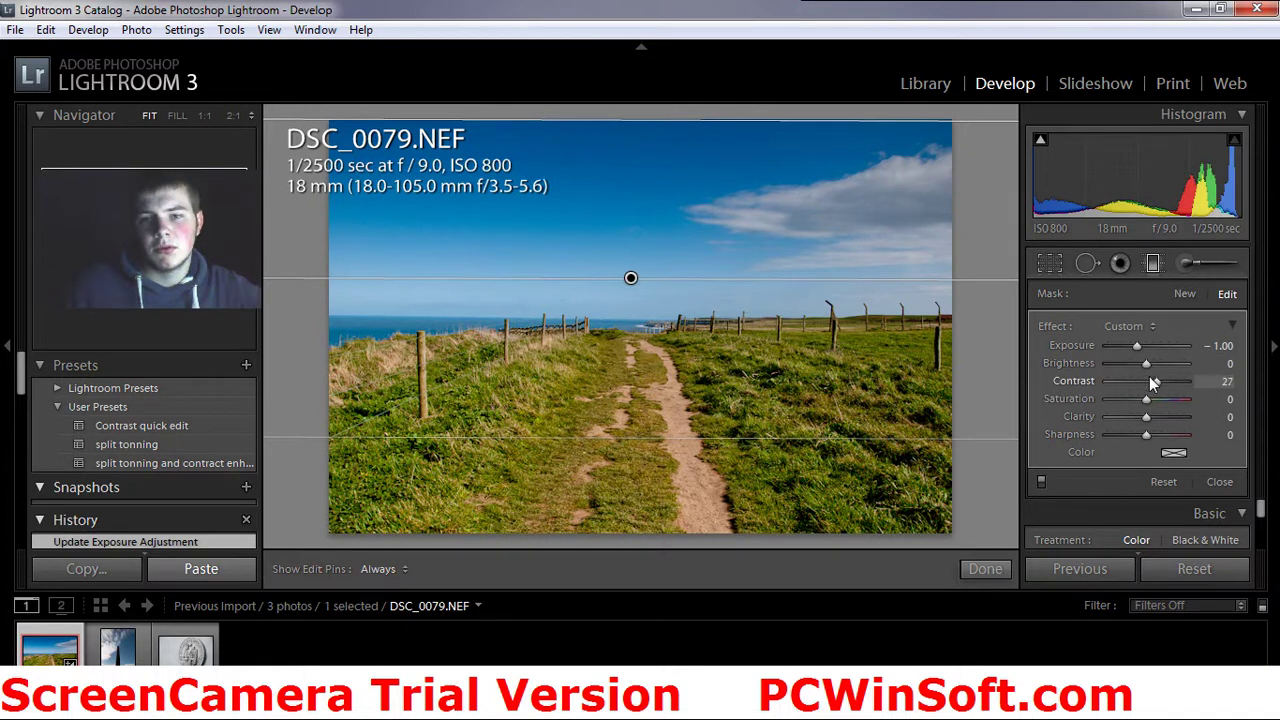
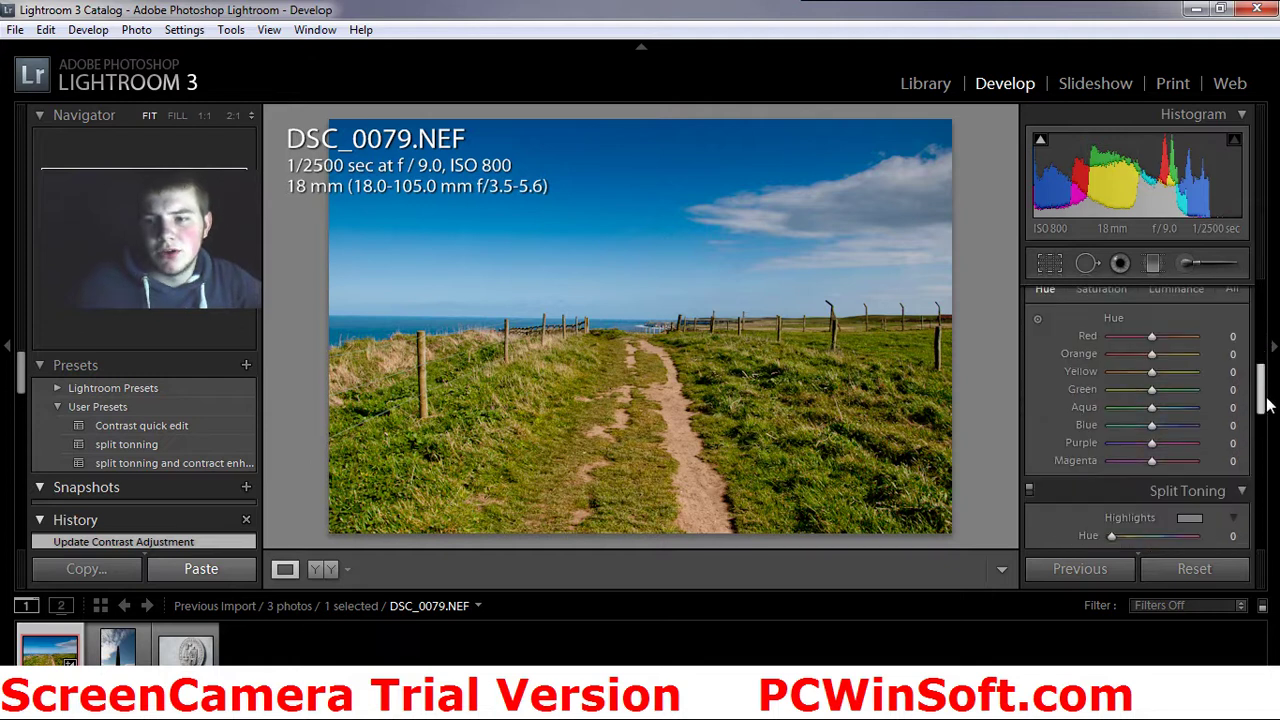
- Apply split toning to the highlights with Hue 66 and Saturation 51
{"action": "scroll", "coordinate": [1262, 404], "scroll_direction": "down", "scroll_amount": 5}
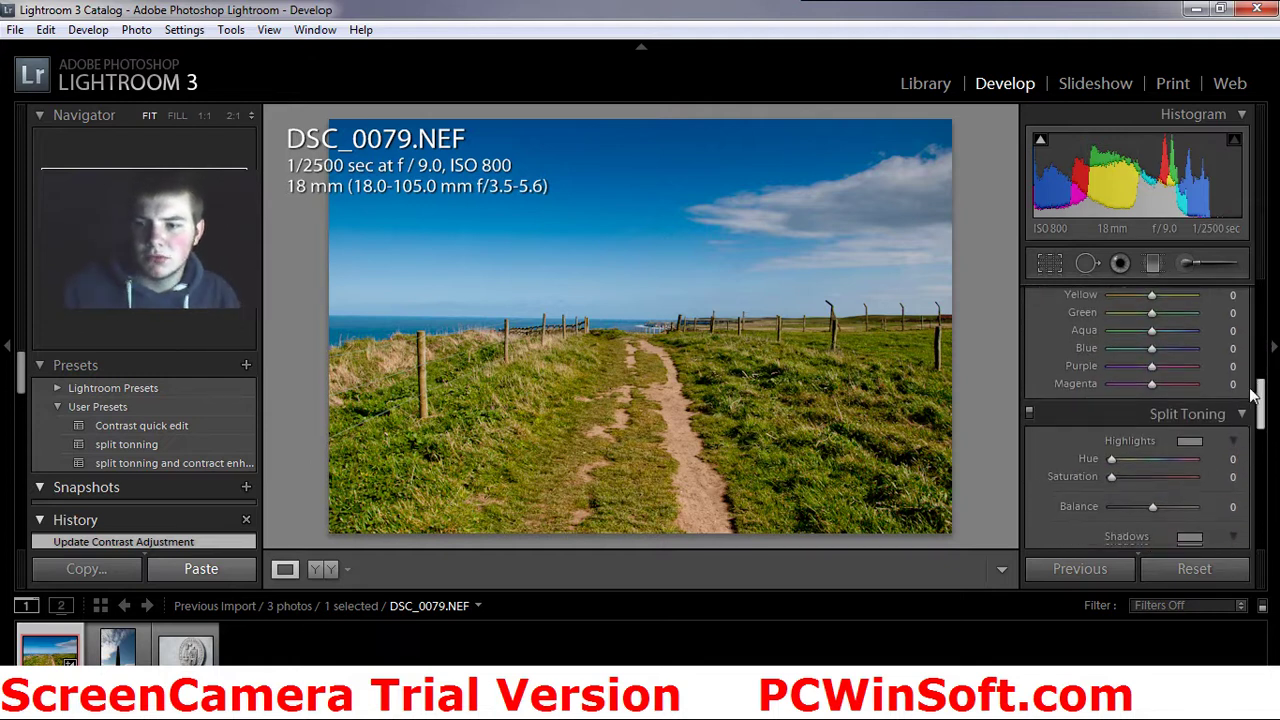
{"action": "scroll", "coordinate": [1257, 403], "scroll_direction": "down", "scroll_amount": 1}
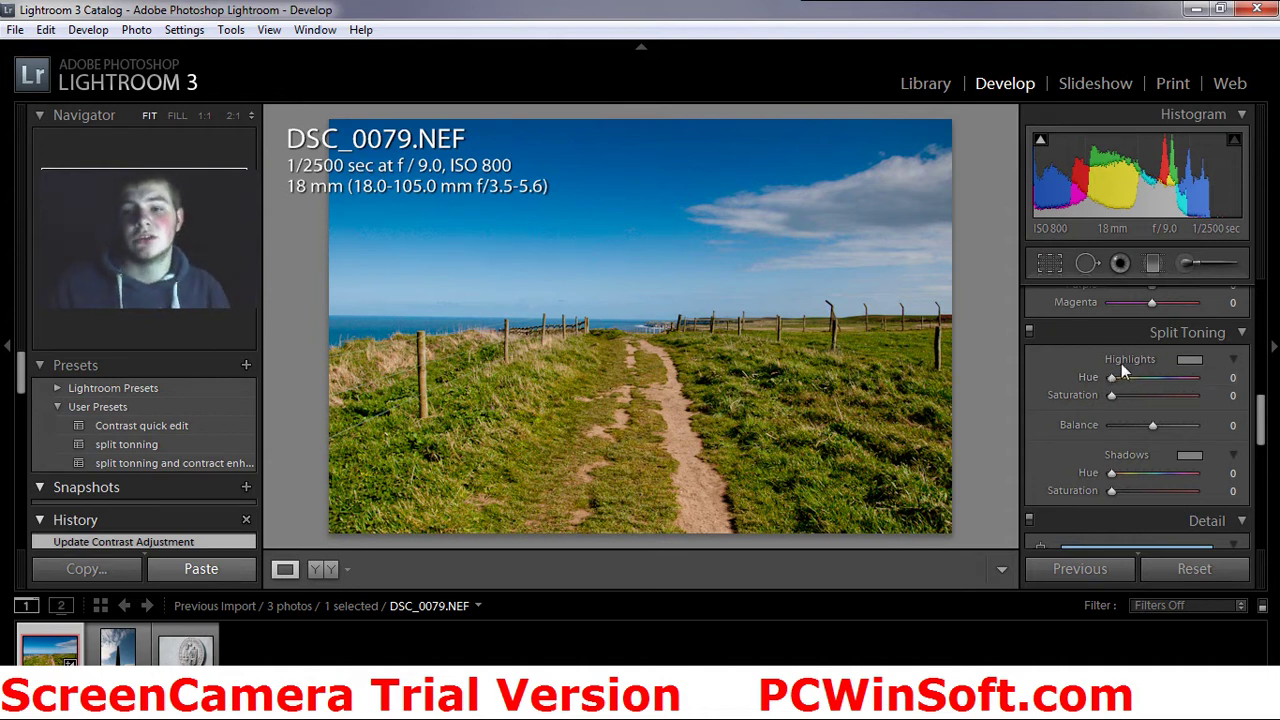
{"action": "mouse_move", "coordinate": [1102, 370]}
{"action": "left_mouse_down"}
{"action": "mouse_move", "coordinate": [1155, 392]}
{"action": "mouse_move", "coordinate": [1127, 368]}
{"action": "left_mouse_up"}
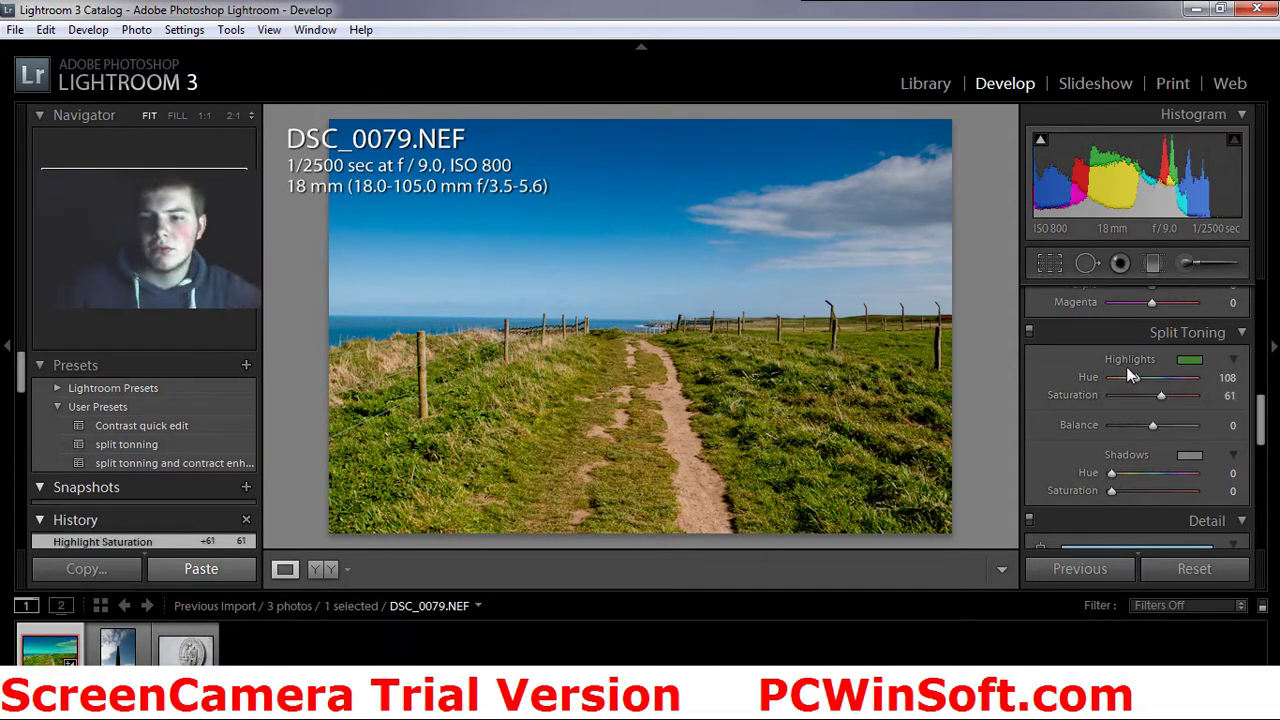
{"action": "left_click", "coordinate": [1122, 368]}
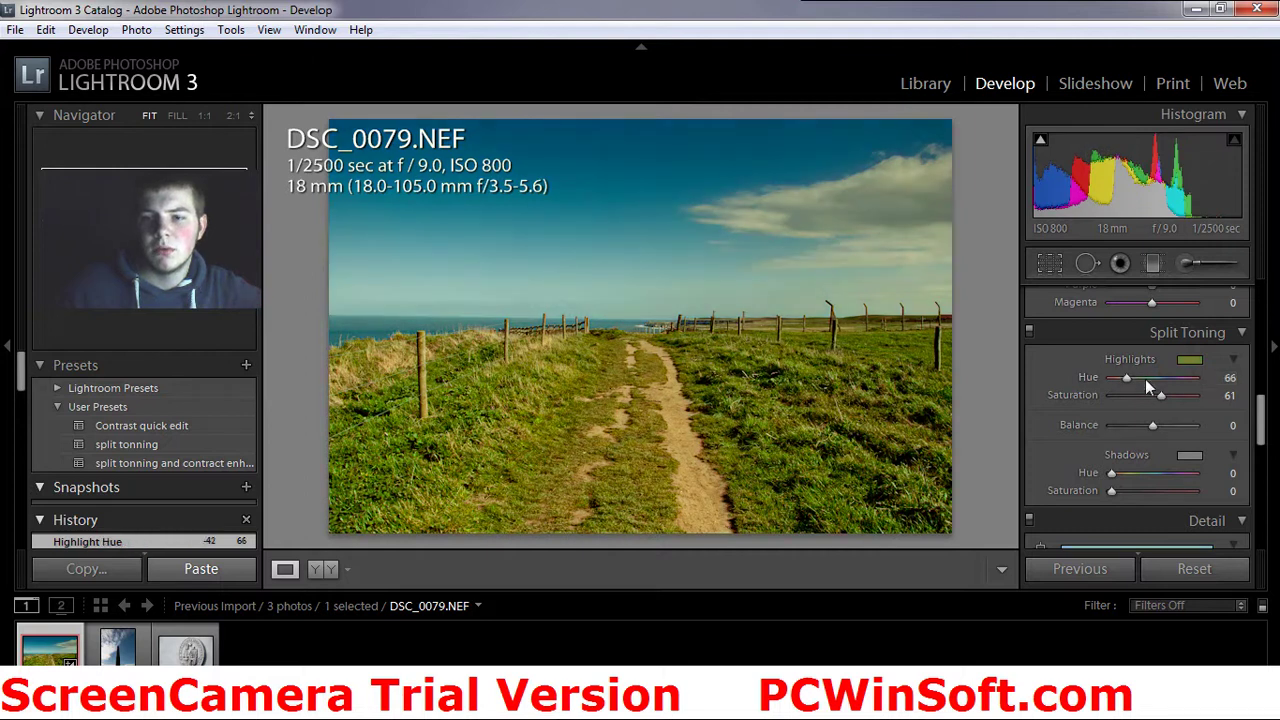
{"action": "left_click_drag", "start_coordinate": [1158, 395], "coordinate": [1143, 388]}
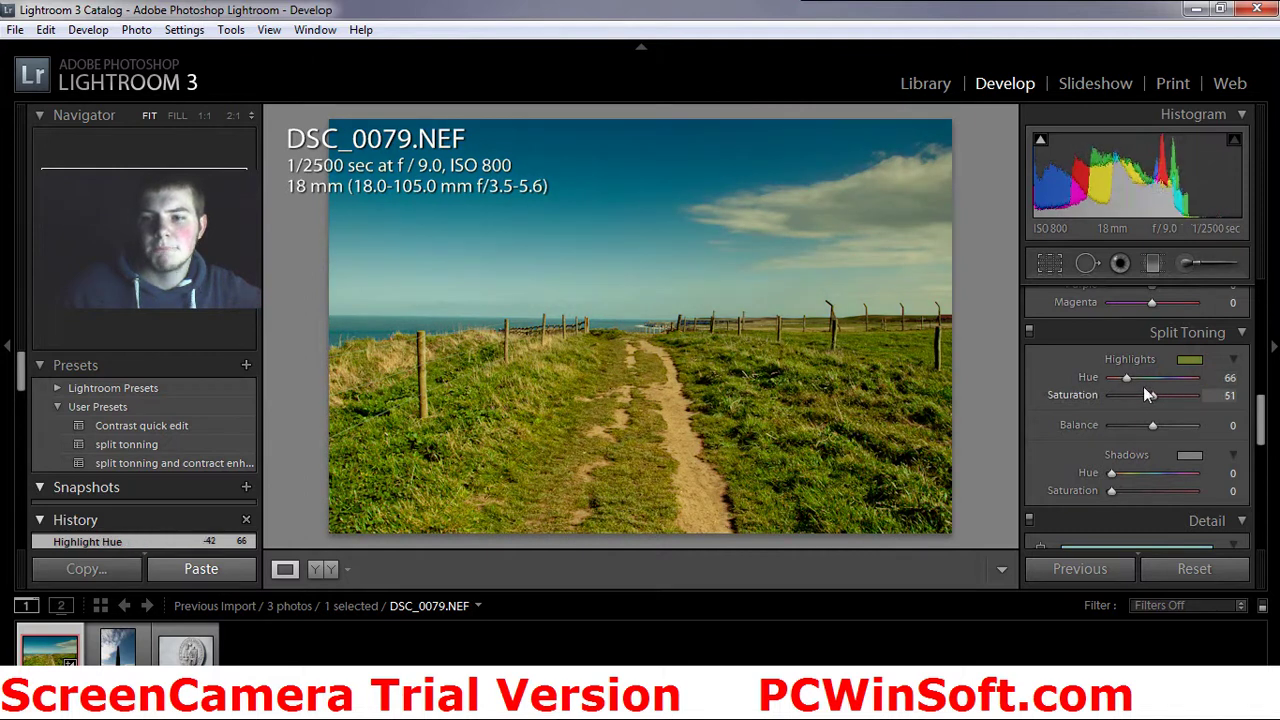
- Set the split toning shadows to Hue 190 and Saturation 14, the Balance to -93, and the highlights Saturation to 9
{"action": "left_click_drag", "start_coordinate": [1140, 473], "coordinate": [1110, 486]}
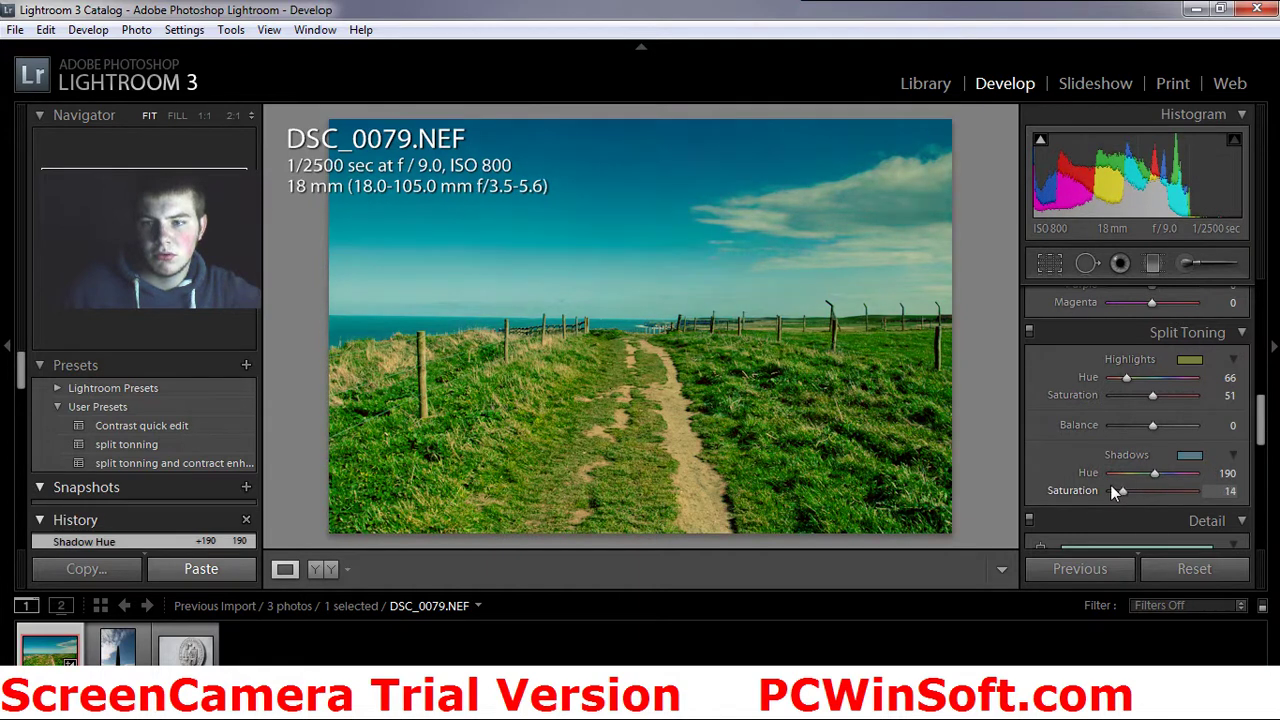
{"action": "left_click_drag", "start_coordinate": [1151, 394], "coordinate": [1162, 395]}
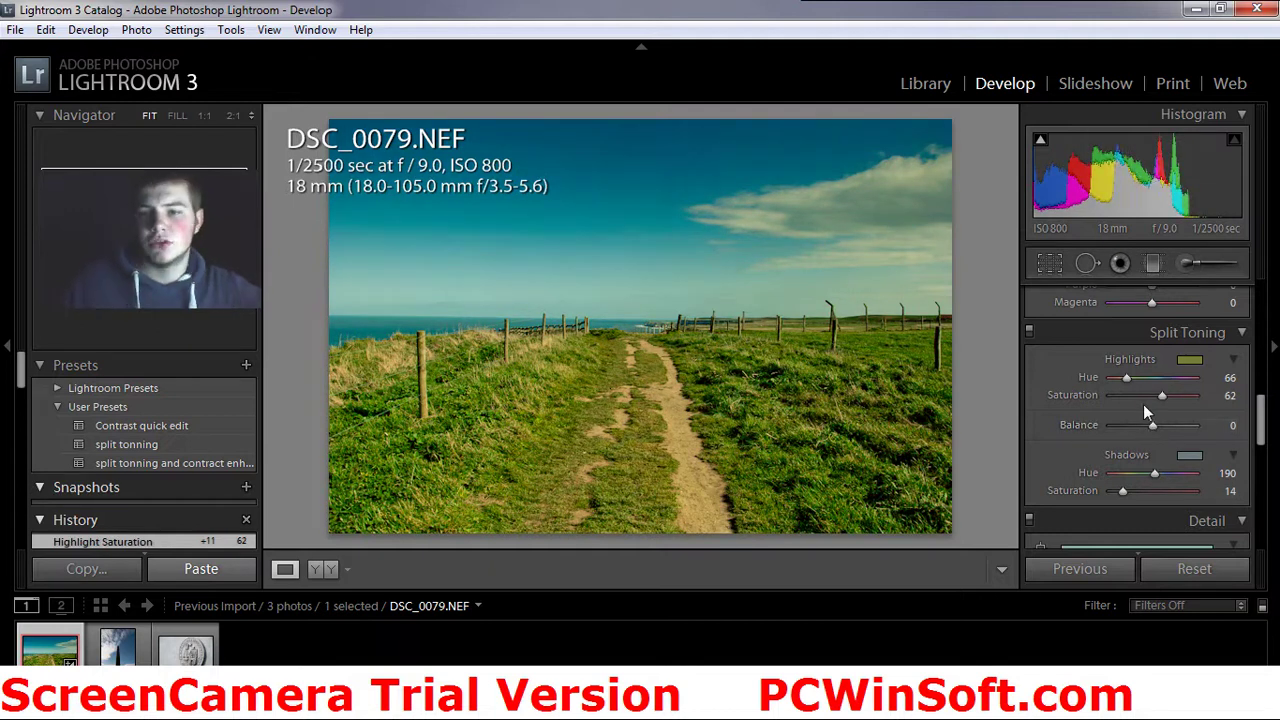
{"action": "left_click_drag", "start_coordinate": [1144, 416], "coordinate": [1120, 418]}
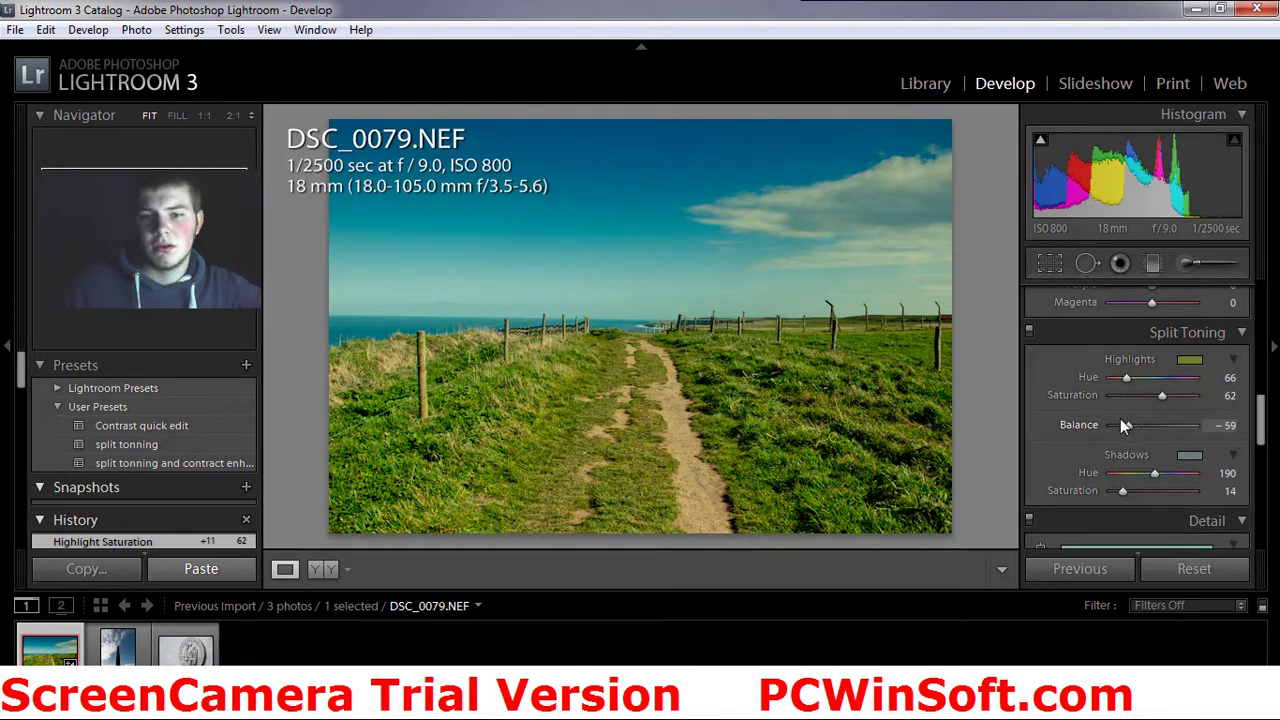
{"action": "left_click_drag", "start_coordinate": [1120, 420], "coordinate": [1095, 419]}
{"action": "left_click_drag", "start_coordinate": [1162, 395], "coordinate": [1157, 395]}
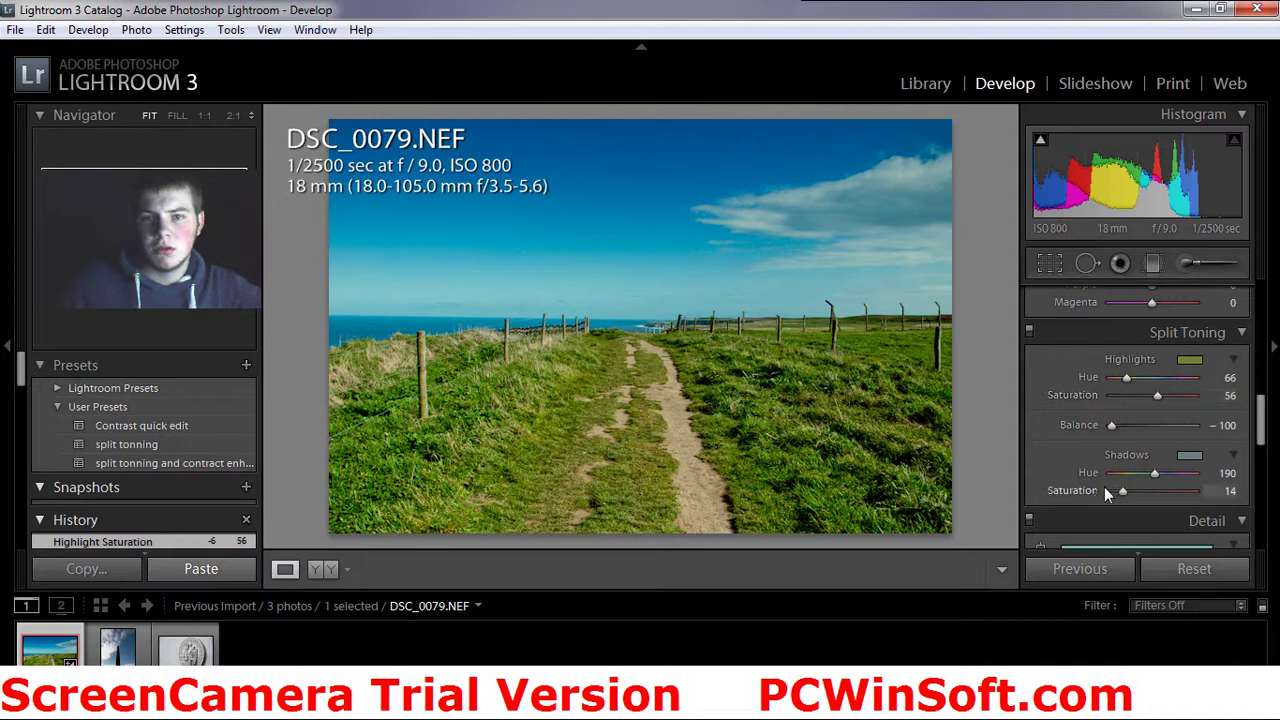
{"action": "left_click_drag", "start_coordinate": [1100, 418], "coordinate": [1120, 395]}
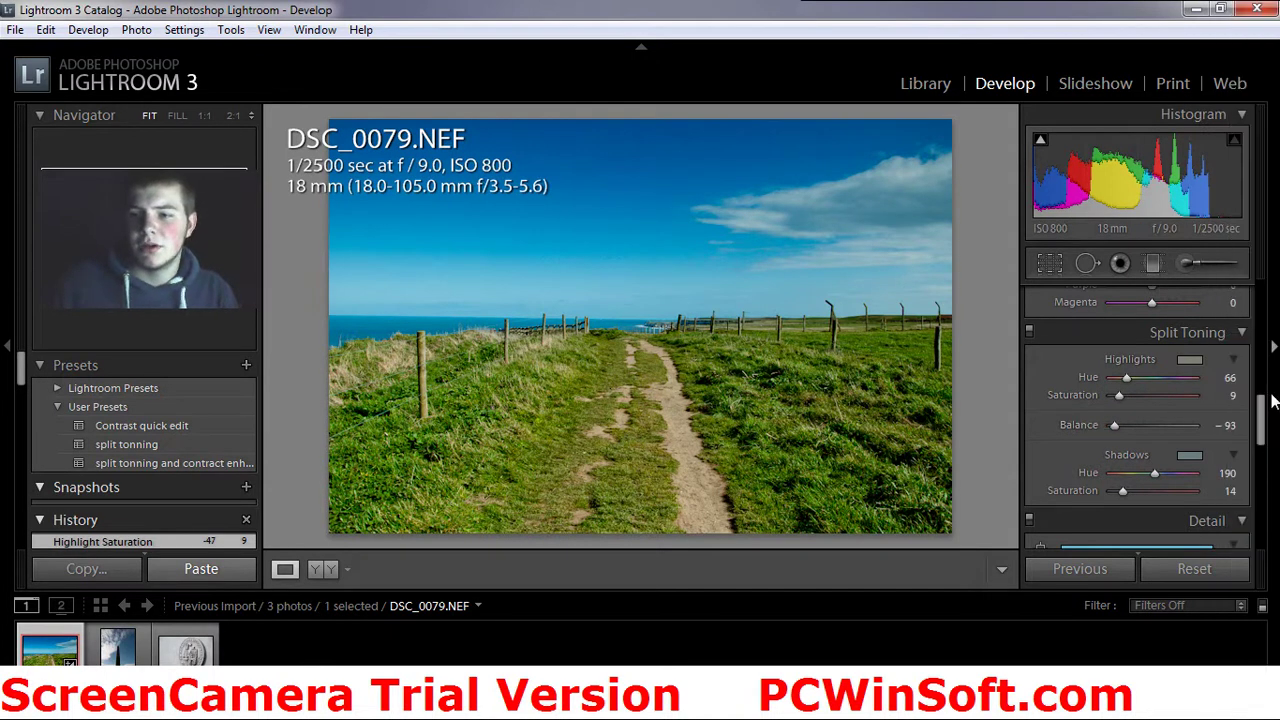
- Return to the Basic adjustments and compare the original and edited photo side by side in a before and after view
{"action": "scroll", "coordinate": [1255, 435], "scroll_direction": "down", "scroll_amount": 2}
{"action": "left_click_drag", "start_coordinate": [1255, 435], "coordinate": [1264, 266]}
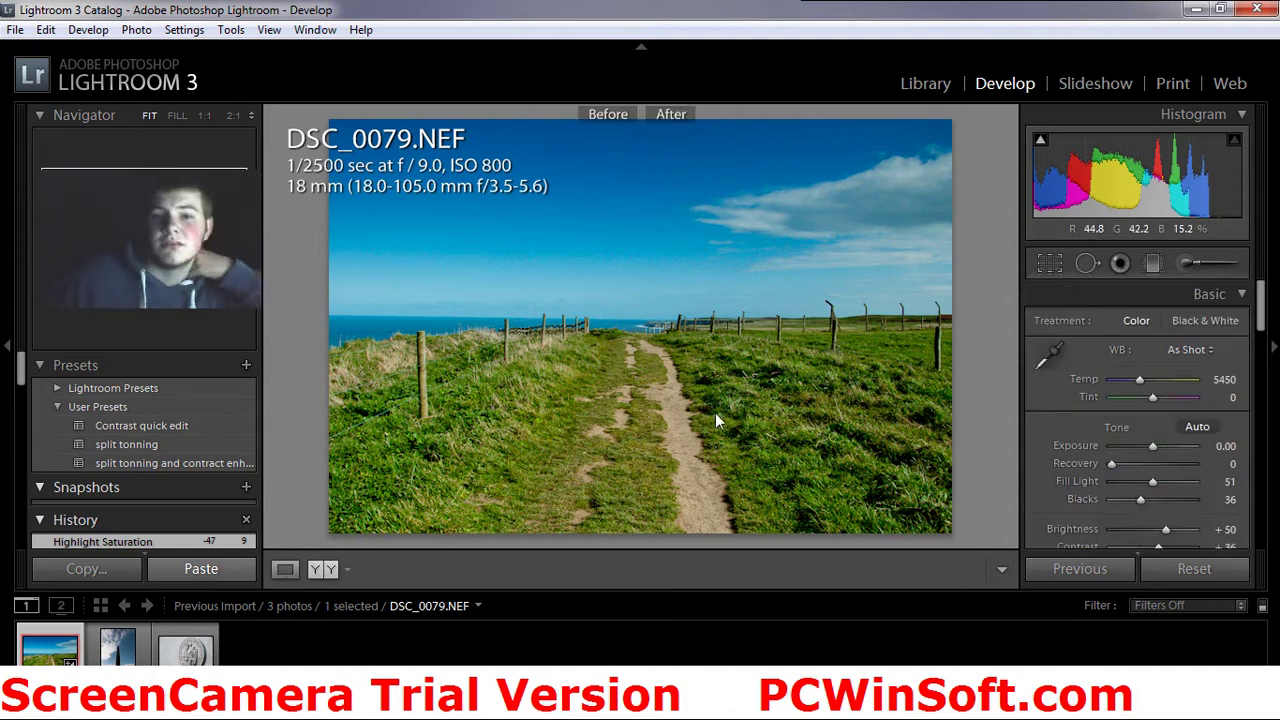
{"action": "key", "text": "y"}
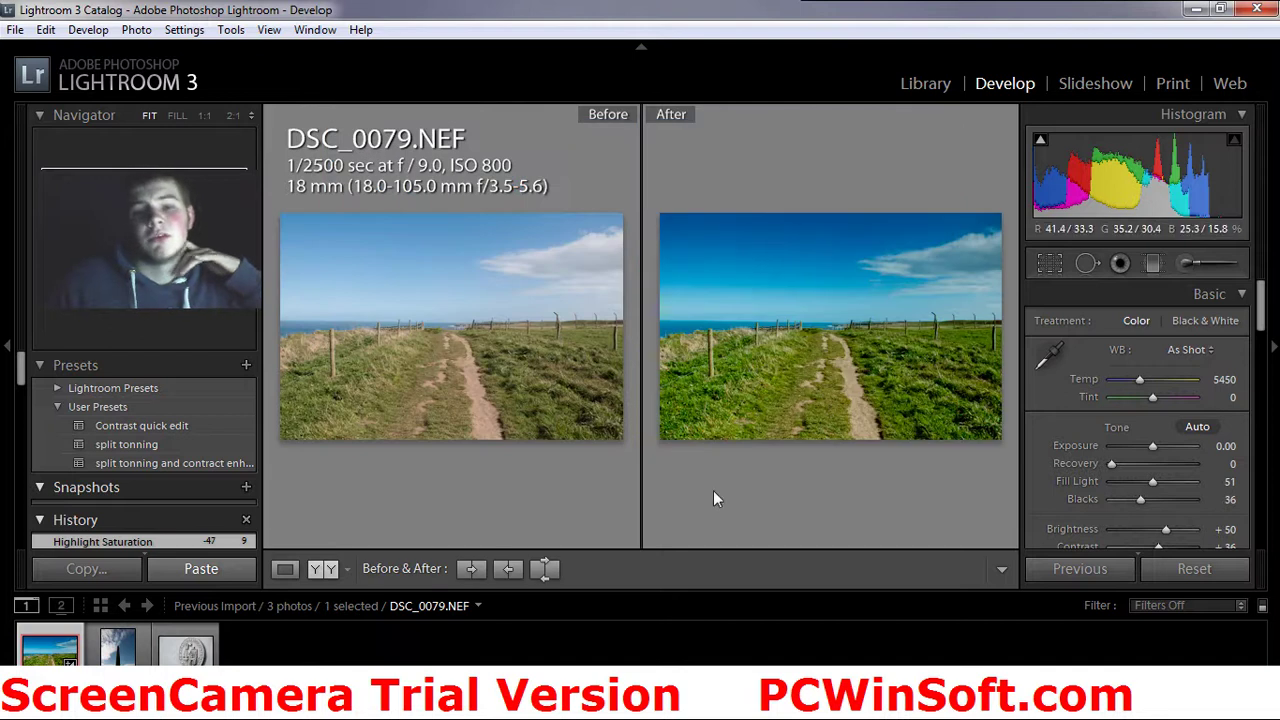